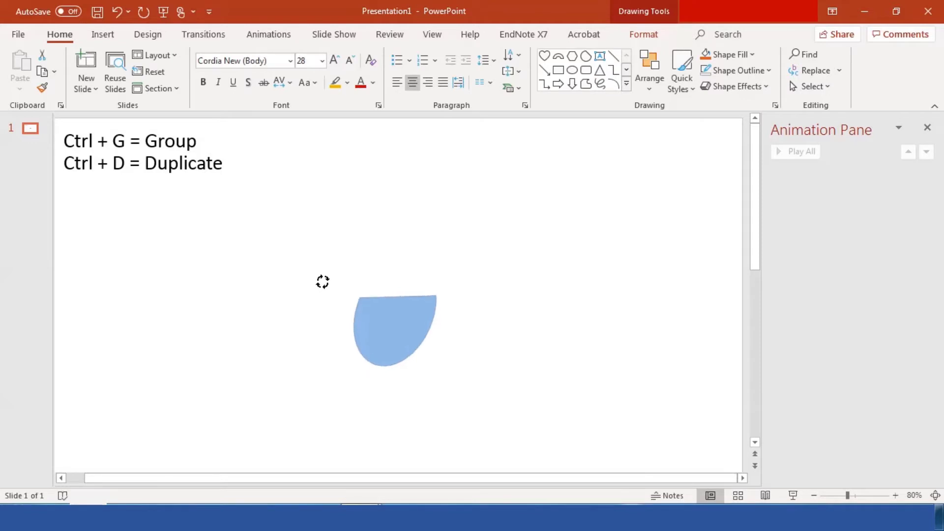
# Resize the tilted half-circle to a wide, shallow shape and drag an edit point to level its top edge.
pyautogui.moveTo(449, 277); pyautogui.dragTo(526, 272)
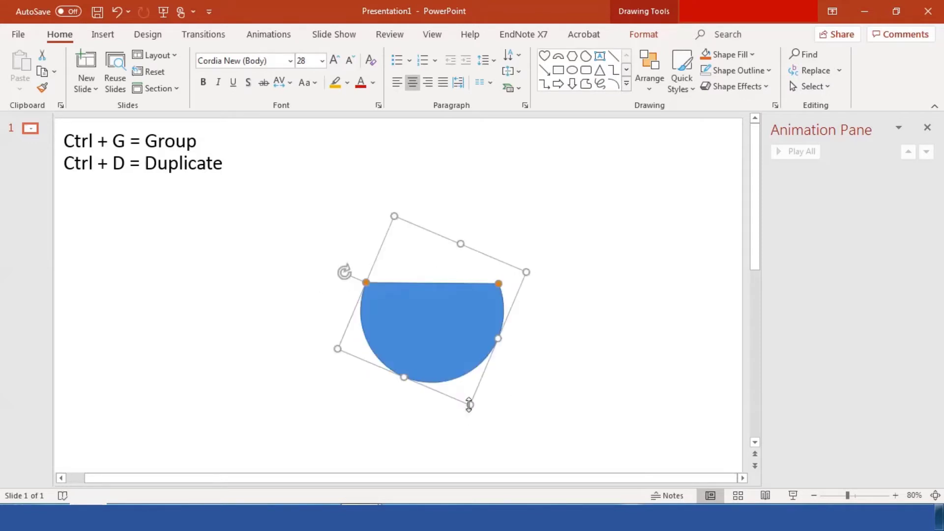
pyautogui.moveTo(469, 405); pyautogui.dragTo(456, 371)
pyautogui.moveTo(347, 325); pyautogui.dragTo(292, 334)
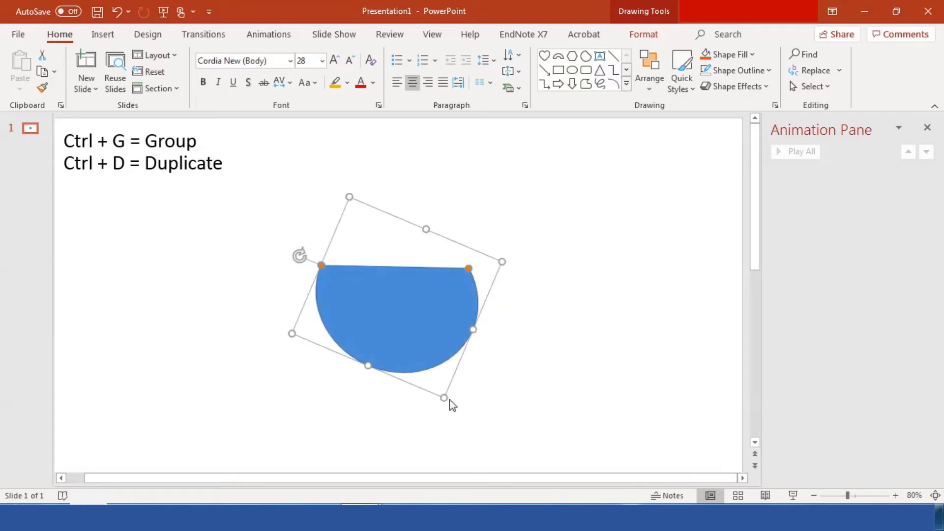
pyautogui.moveTo(446, 398); pyautogui.dragTo(434, 330)
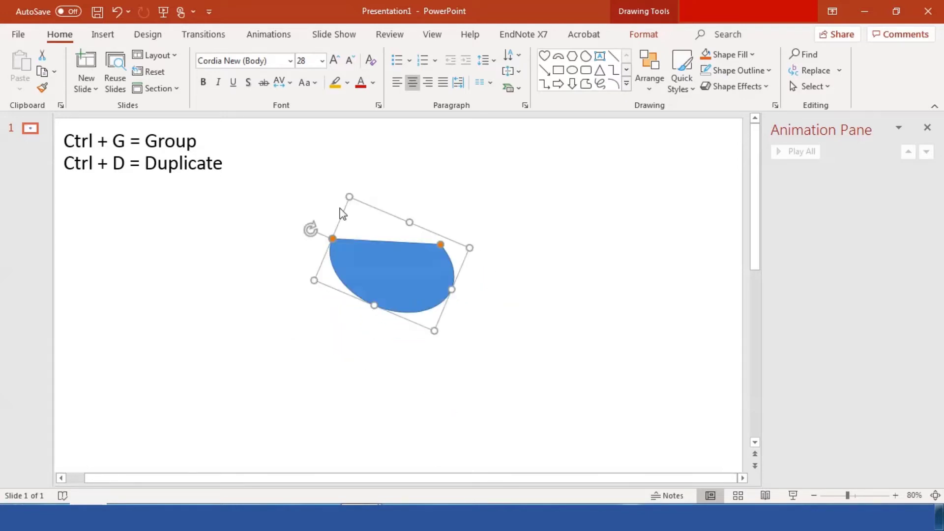
pyautogui.moveTo(332, 240); pyautogui.dragTo(332, 245)
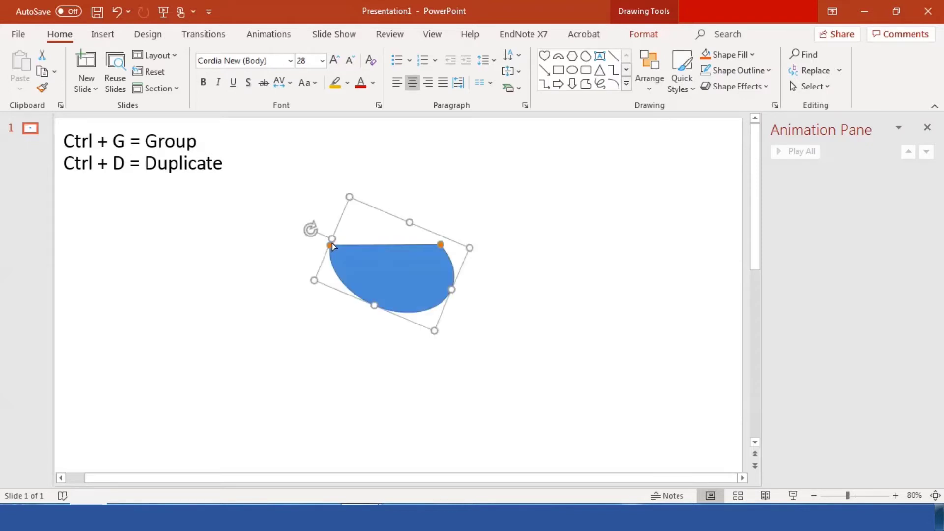
# Flip the body horizontally, shift it down and left, and widen it.
pyautogui.click(649, 80)
pyautogui.moveTo(659, 326)
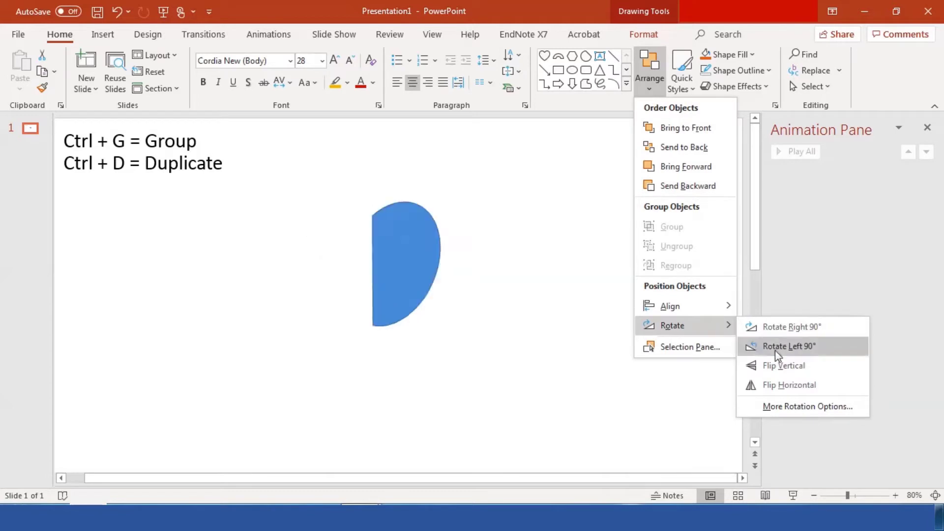
pyautogui.click(783, 381)
pyautogui.moveTo(360, 303); pyautogui.dragTo(350, 323)
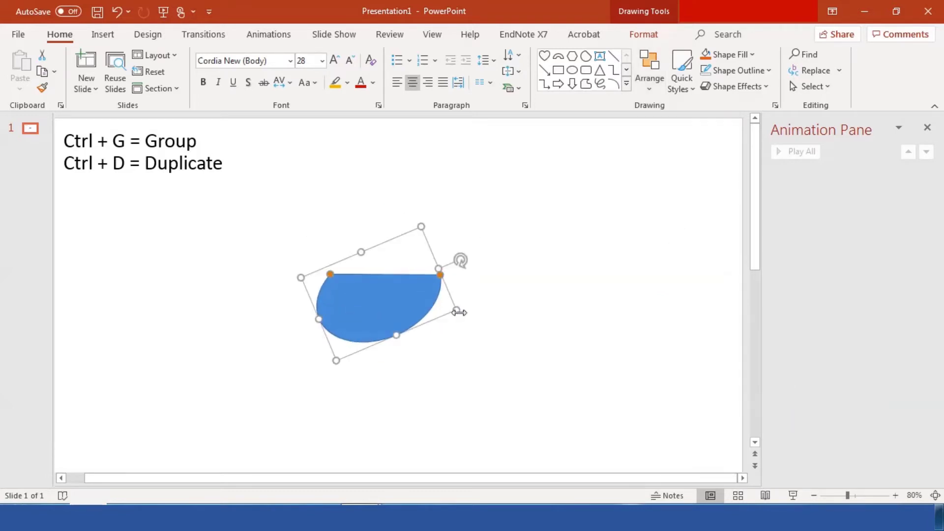
pyautogui.moveTo(456, 311); pyautogui.dragTo(476, 312)
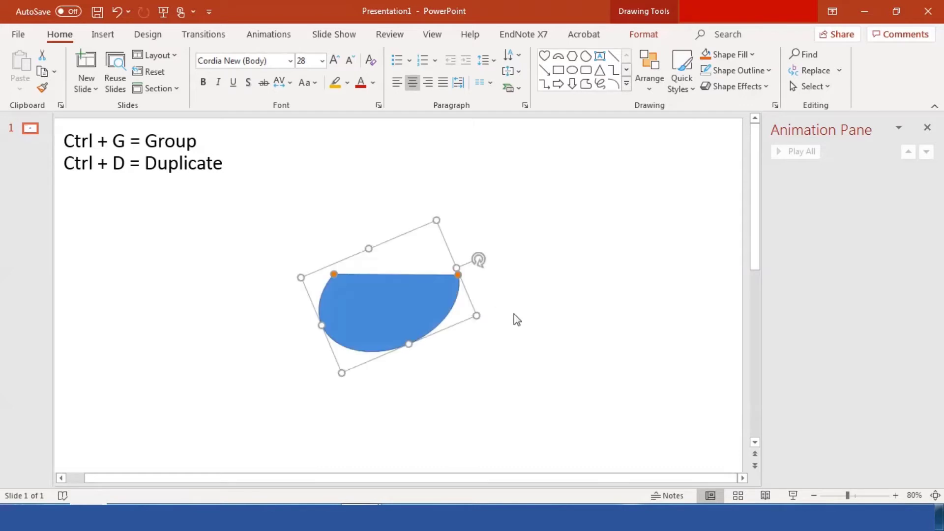
pyautogui.click(513, 315)
# Draw an oval head at the body's upper right and a small triangle beak rotated to point right.
pyautogui.click(574, 71)
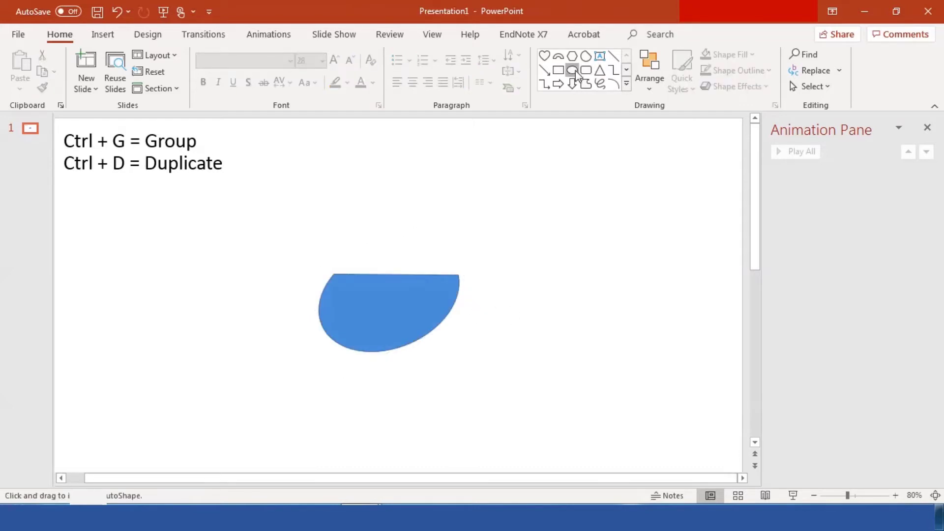
pyautogui.moveTo(445, 246)
pyautogui.mouseDown()
pyautogui.moveTo(494, 294)
pyautogui.moveTo(478, 272)
pyautogui.mouseUp()
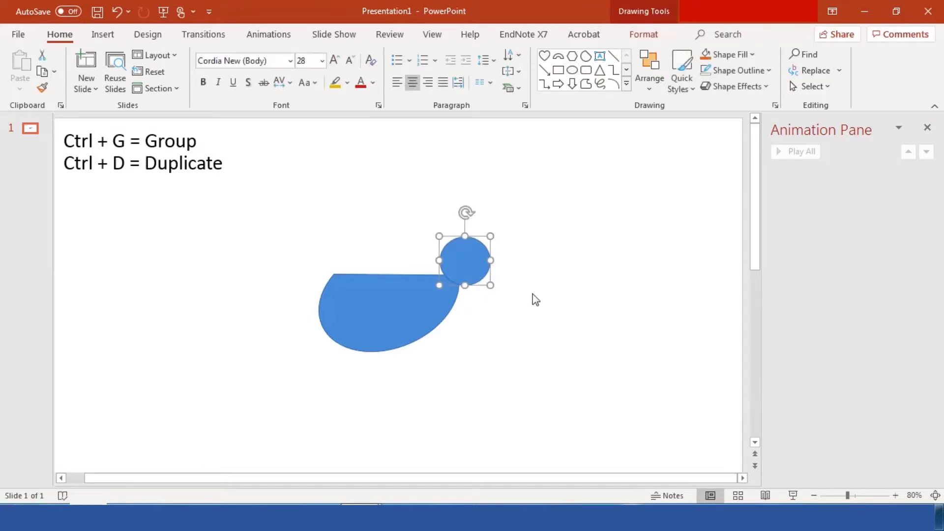
pyautogui.click(600, 69)
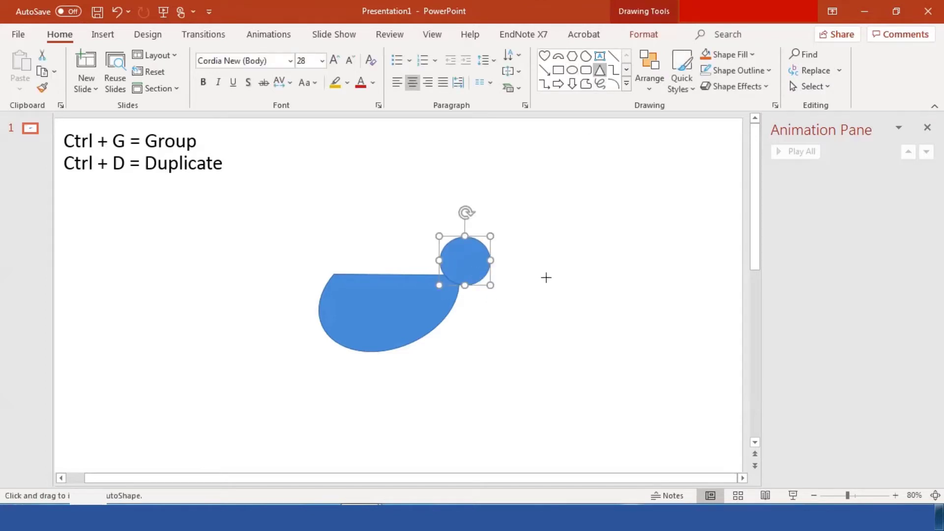
pyautogui.moveTo(545, 277)
pyautogui.mouseDown()
pyautogui.moveTo(571, 299)
pyautogui.moveTo(560, 293)
pyautogui.moveTo(559, 301)
pyautogui.mouseUp()
pyautogui.moveTo(550, 257)
pyautogui.mouseDown()
pyautogui.moveTo(569, 278)
pyautogui.moveTo(570, 303)
pyautogui.moveTo(557, 283)
pyautogui.moveTo(499, 279)
pyautogui.mouseUp()
pyautogui.click(506, 317)
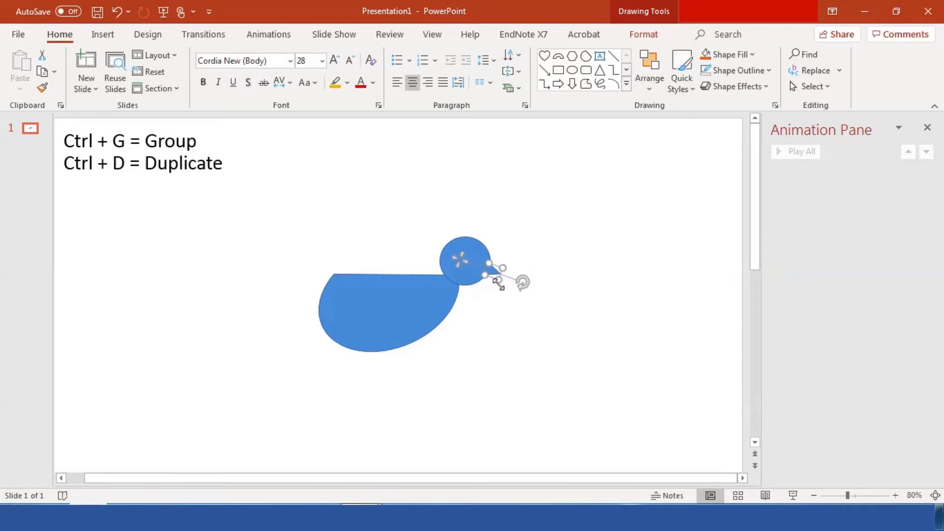
pyautogui.click(506, 317)
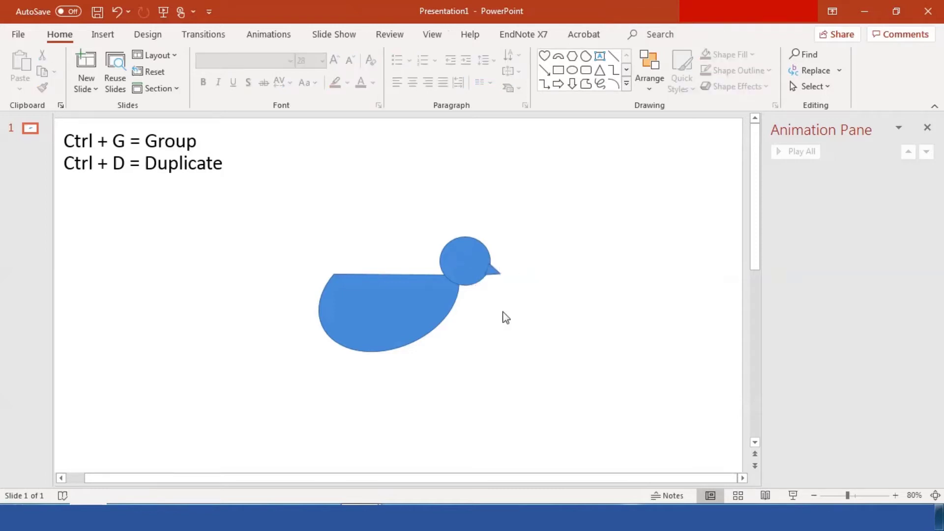
# Draw an arc on the head as the bird's eye.
pyautogui.click(559, 58)
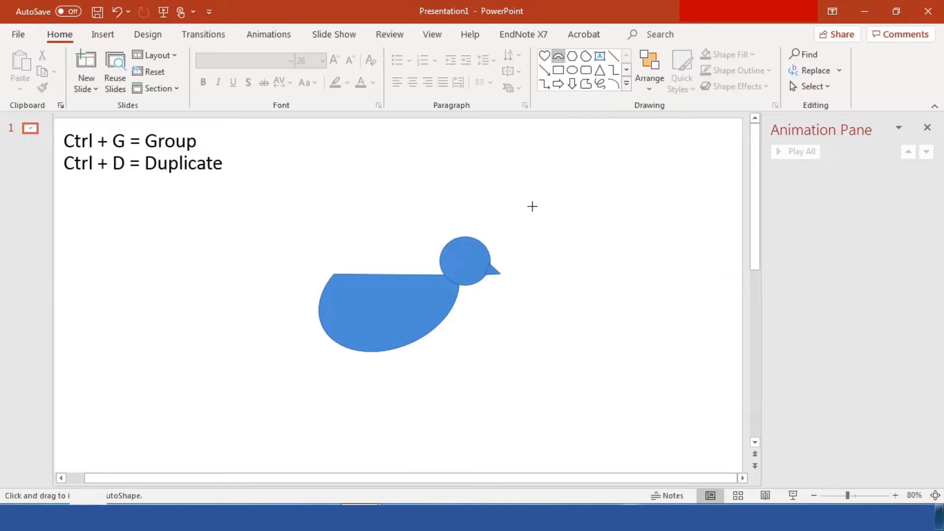
pyautogui.moveTo(548, 224)
pyautogui.mouseDown()
pyautogui.moveTo(502, 287)
pyautogui.moveTo(472, 308)
pyautogui.moveTo(472, 299)
pyautogui.mouseUp()
pyautogui.click(510, 342)
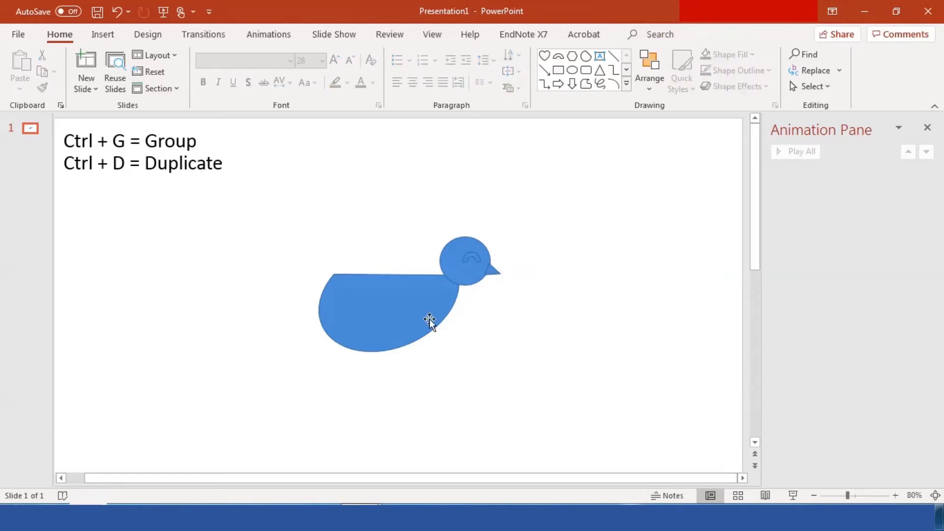
# Fill the bird's body and head with orange.
pyautogui.click(429, 319)
pyautogui.keyDown('shift'); pyautogui.click(457, 253); pyautogui.keyUp('shift')
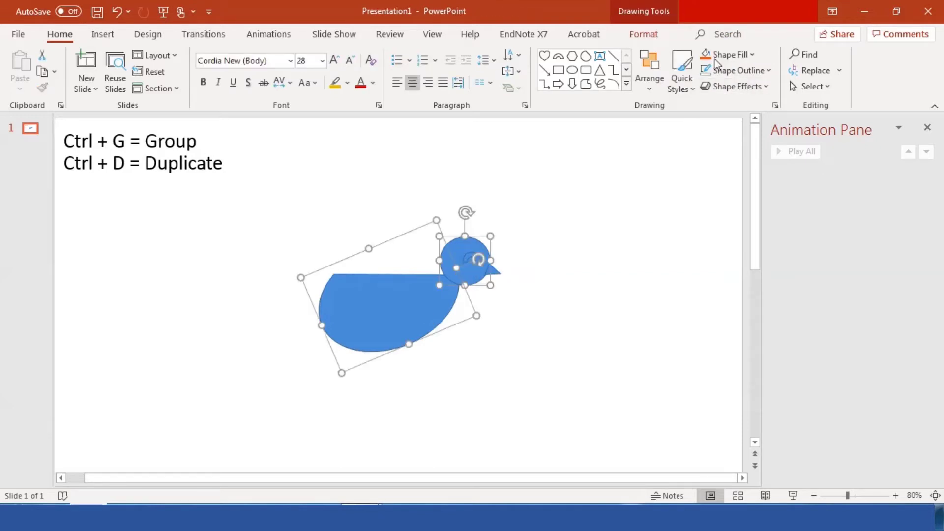
pyautogui.click(727, 56)
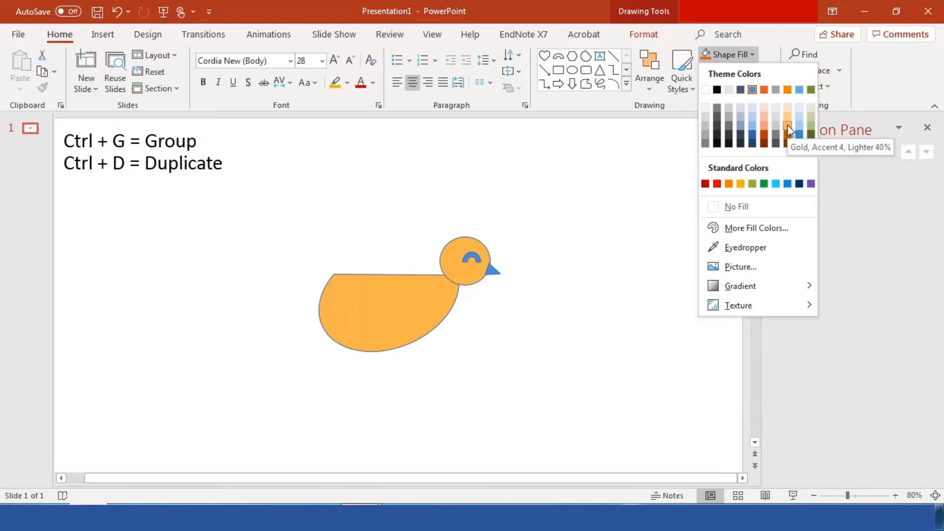
pyautogui.click(788, 90)
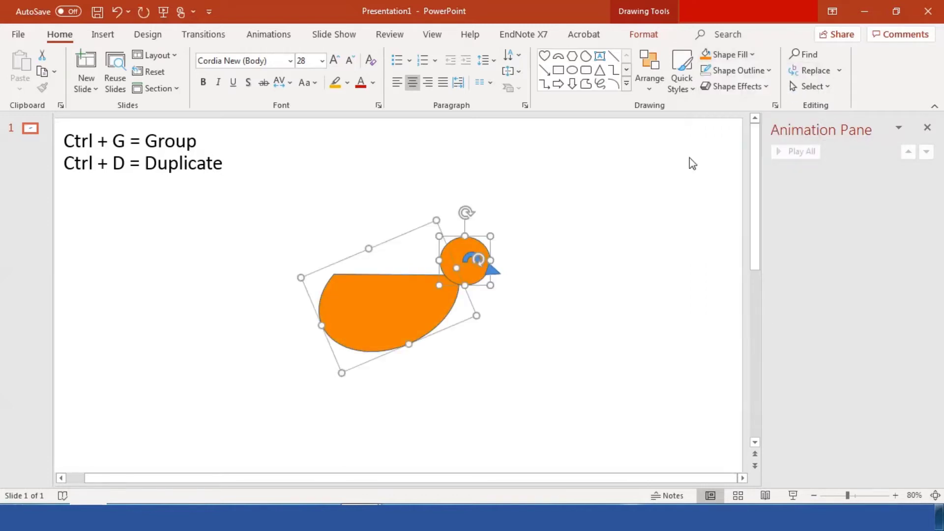
pyautogui.click(555, 333)
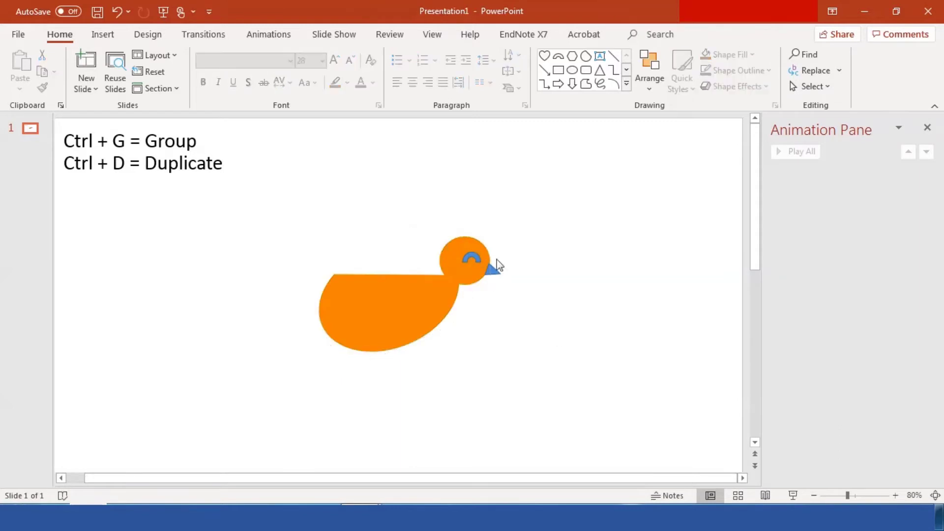
# Make the arc eye black and fill the beak with Orange, Accent 2.
pyautogui.click(471, 258)
pyautogui.click(721, 55)
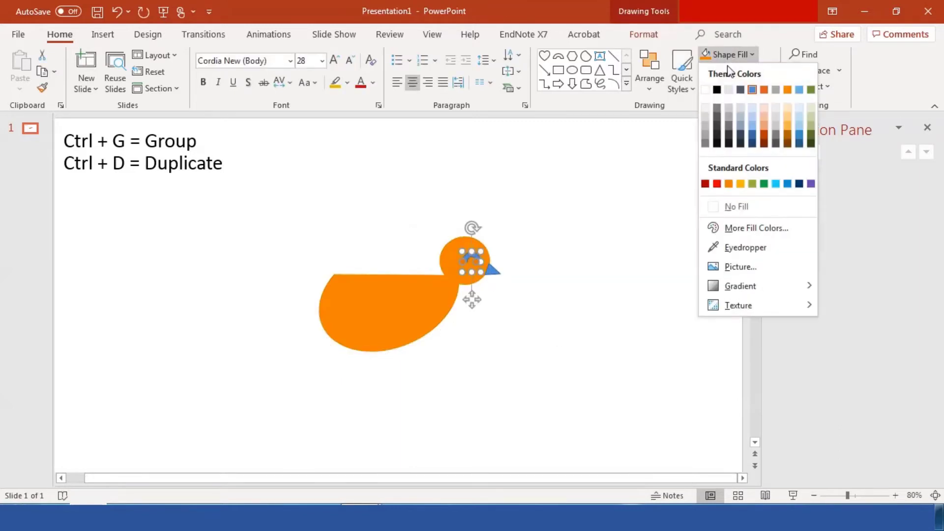
pyautogui.click(718, 89)
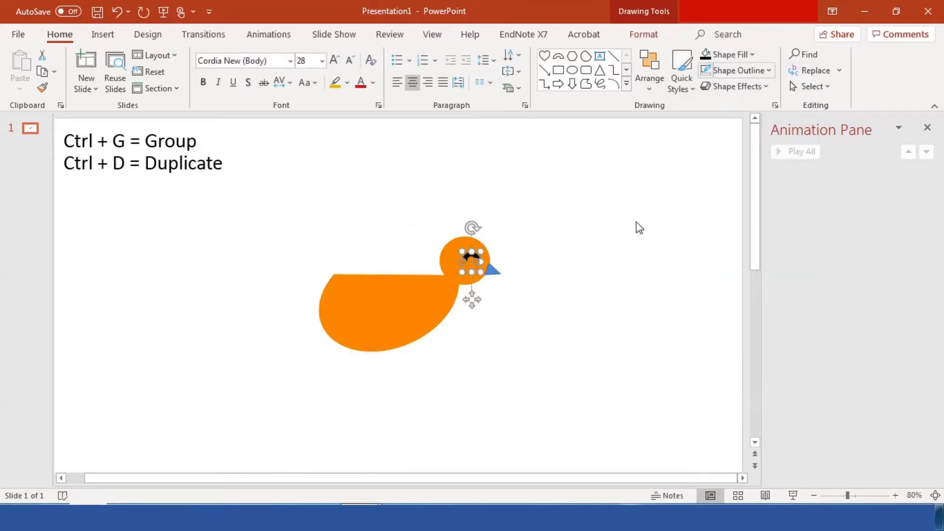
pyautogui.click(553, 293)
pyautogui.click(499, 277)
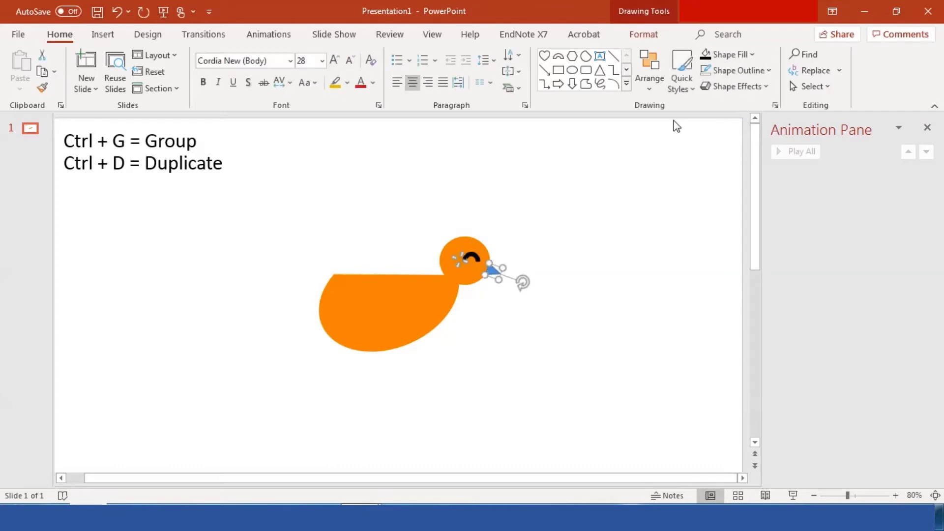
pyautogui.click(726, 57)
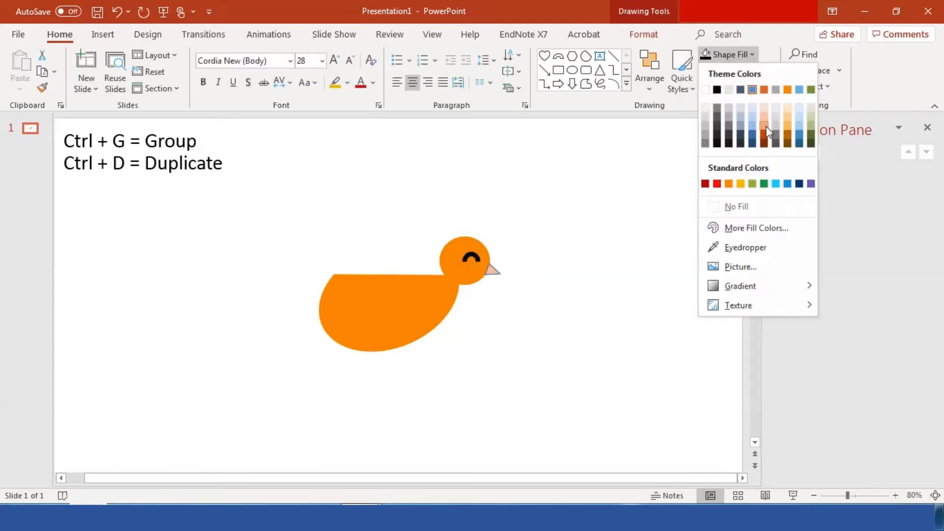
pyautogui.click(764, 90)
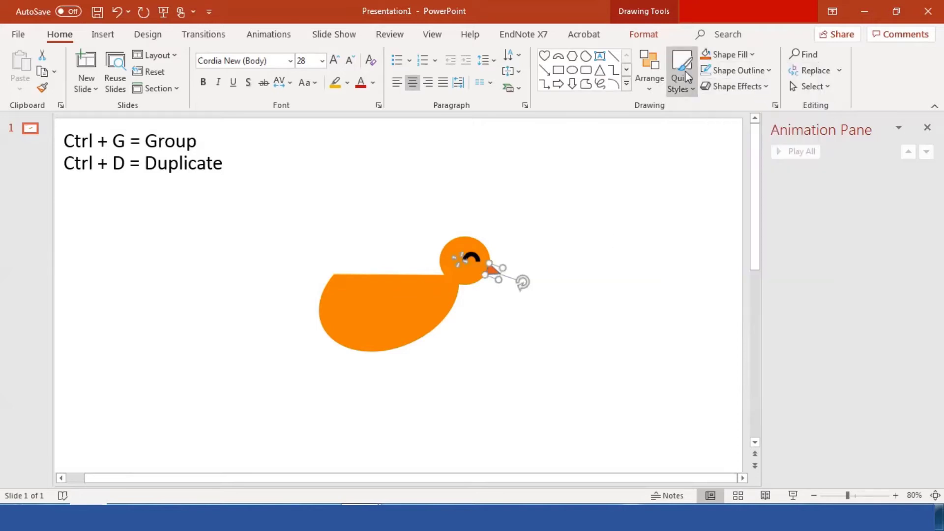
pyautogui.click(606, 211)
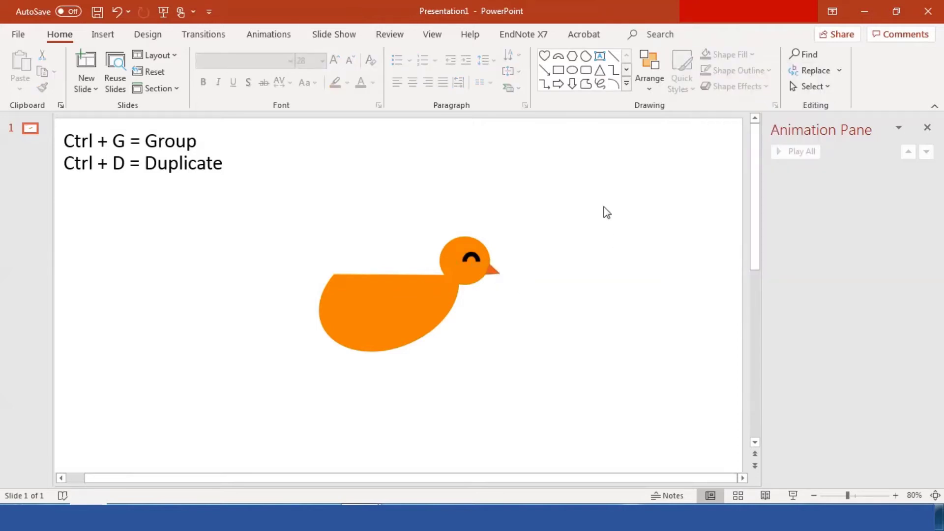
# Draw a heart, shrink it and position it upright on the bird's back.
pyautogui.click(547, 54)
pyautogui.moveTo(563, 210)
pyautogui.mouseDown()
pyautogui.moveTo(654, 278)
pyautogui.moveTo(639, 267)
pyautogui.mouseUp()
pyautogui.moveTo(605, 233); pyautogui.dragTo(394, 258)
pyautogui.moveTo(427, 228); pyautogui.dragTo(372, 211)
pyautogui.moveTo(390, 251); pyautogui.dragTo(395, 245)
pyautogui.moveTo(376, 209); pyautogui.dragTo(371, 208)
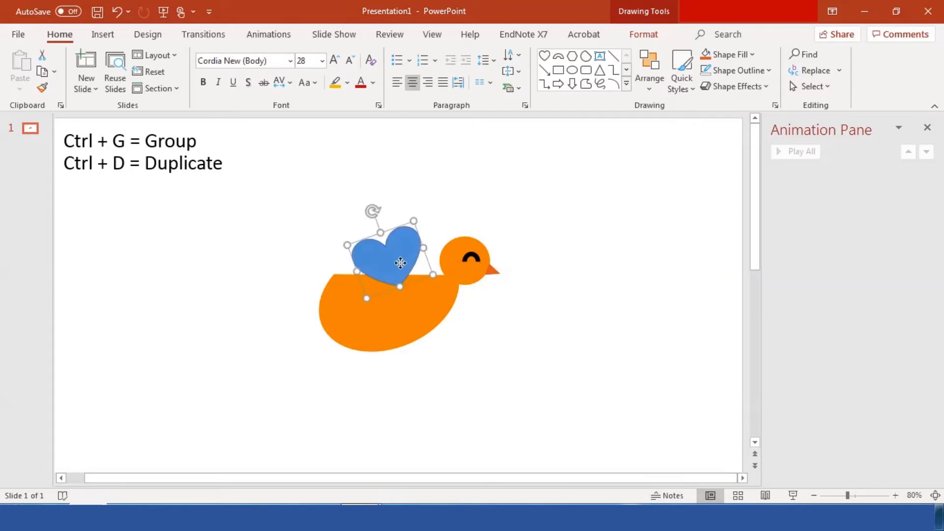
pyautogui.moveTo(396, 260); pyautogui.dragTo(400, 264)
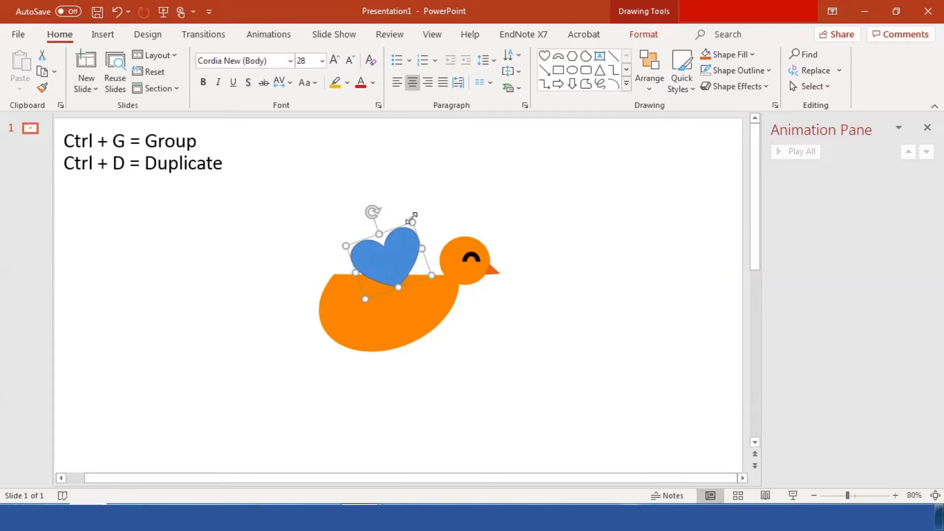
pyautogui.moveTo(410, 215); pyautogui.dragTo(415, 215)
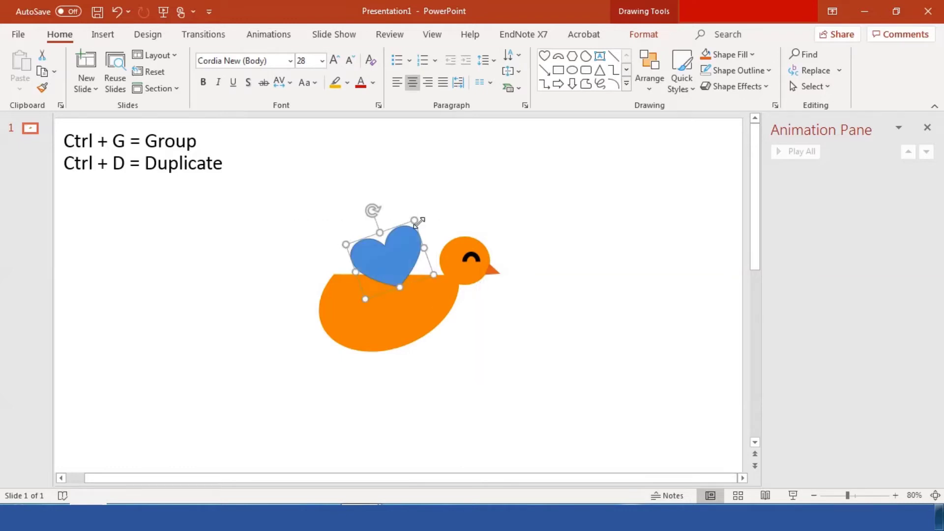
pyautogui.click(547, 360)
# Resize the orange body from its lower left and nudge the heart up and right.
pyautogui.click(400, 333)
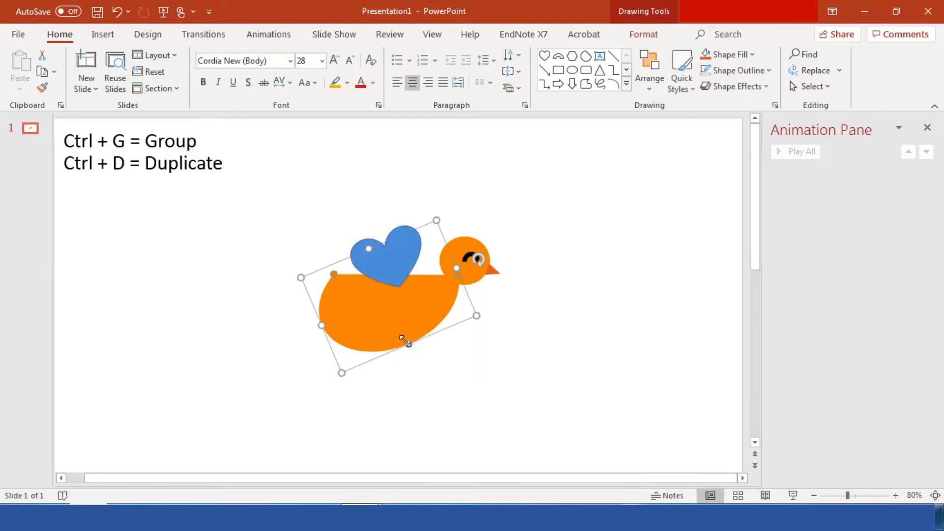
pyautogui.moveTo(342, 372); pyautogui.dragTo(342, 361)
pyautogui.click(407, 396)
pyautogui.click(397, 255)
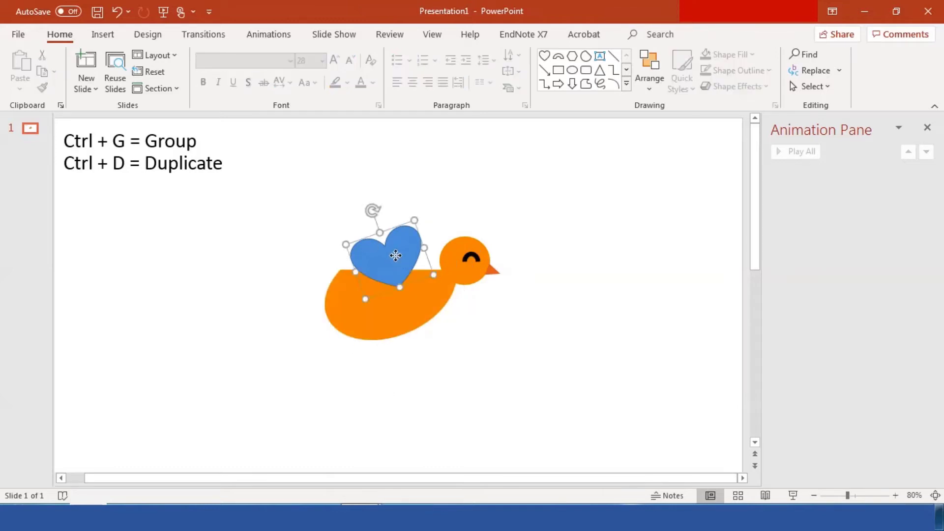
pyautogui.moveTo(397, 255); pyautogui.dragTo(400, 249)
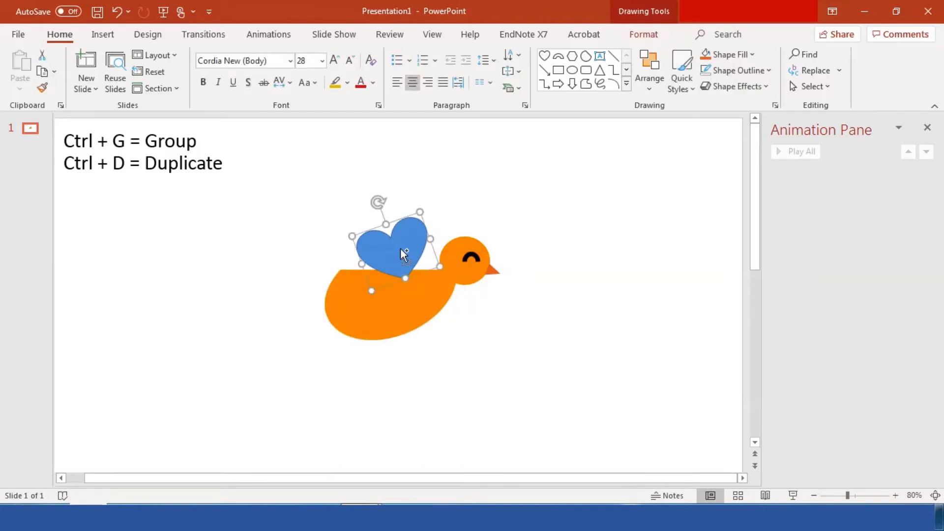
# Duplicate the heart, flip the copy vertically below the first, and fill both hearts orange.
pyautogui.hotkey('ctrl', 'd')
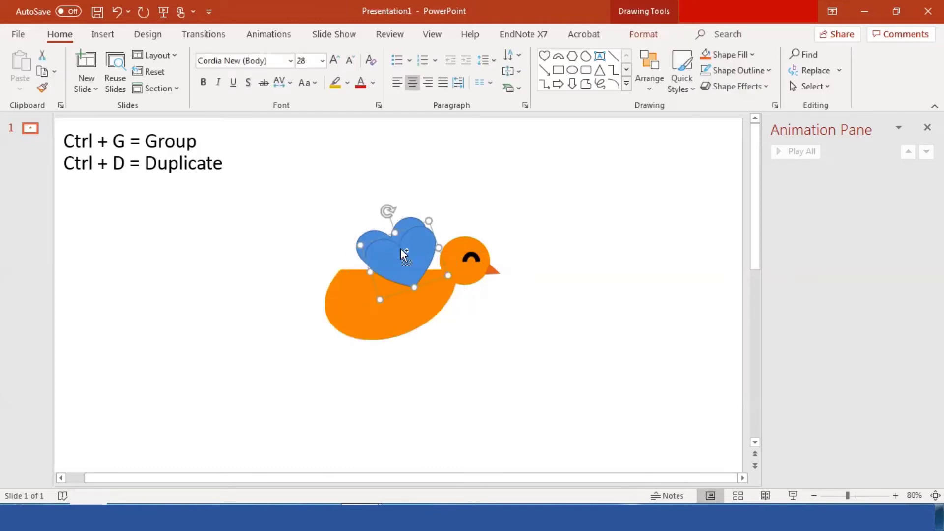
pyautogui.click(645, 73)
pyautogui.moveTo(679, 324)
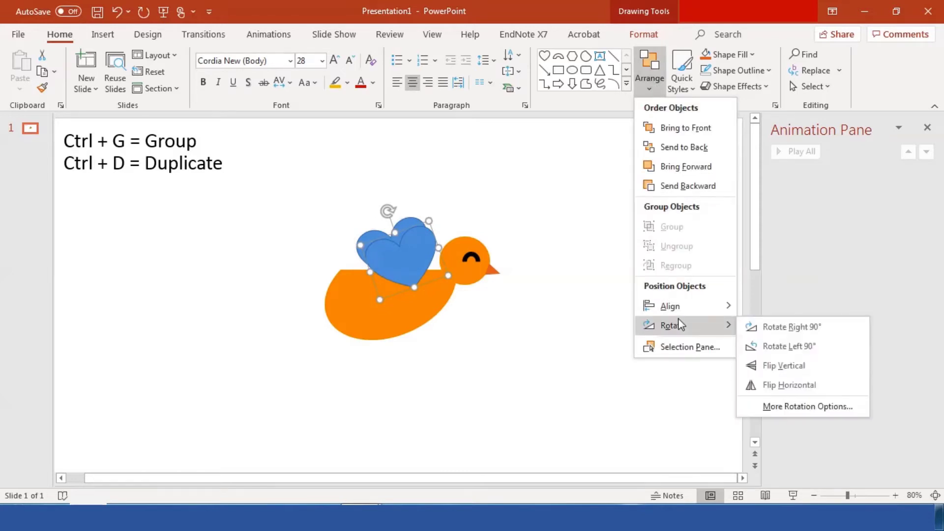
pyautogui.click(771, 370)
pyautogui.moveTo(403, 266); pyautogui.dragTo(403, 309)
pyautogui.keyDown('shift'); pyautogui.click(404, 249); pyautogui.keyUp('shift')
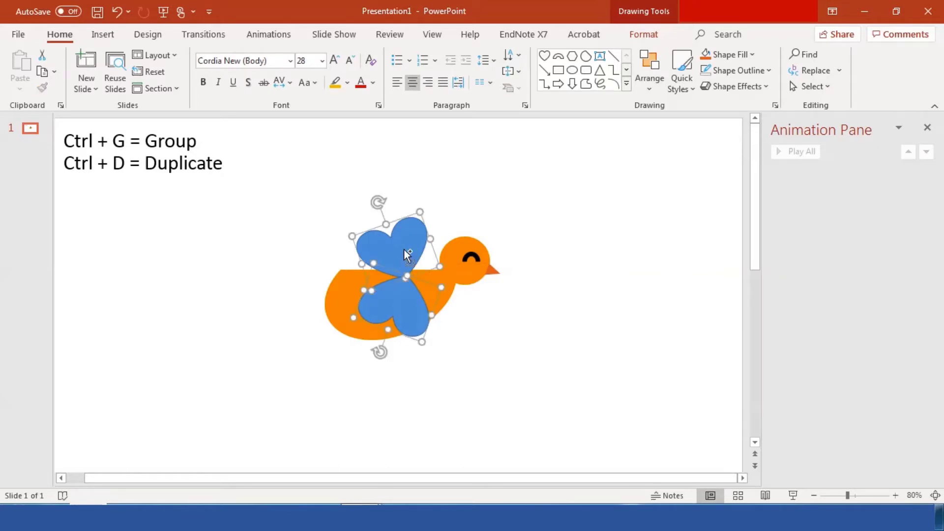
pyautogui.click(708, 53)
pyautogui.click(627, 267)
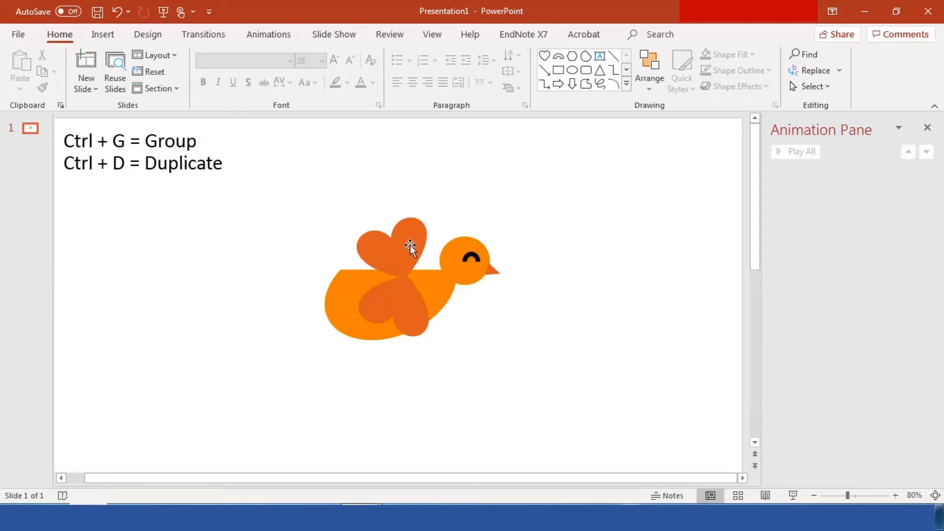
# Move both hearts right of the bird and draw a small tilted right triangle on its back.
pyautogui.moveTo(410, 247); pyautogui.dragTo(554, 222)
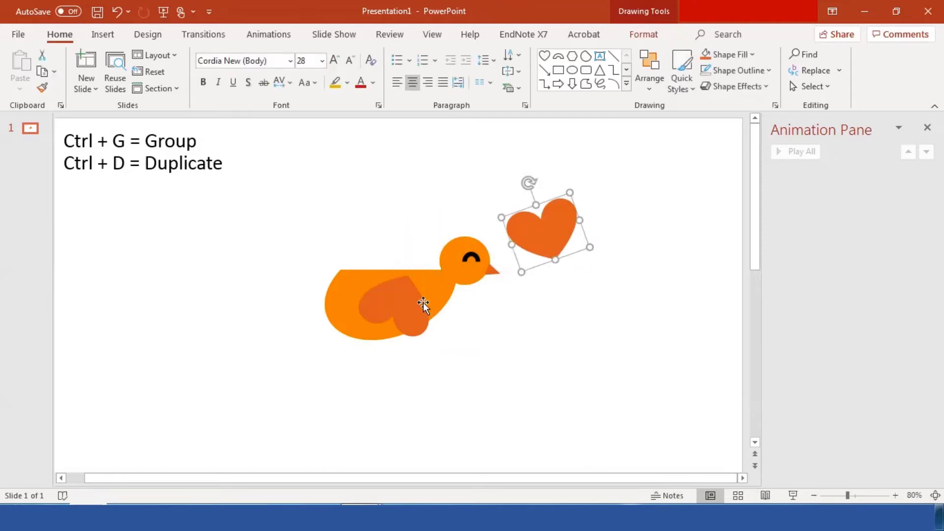
pyautogui.moveTo(423, 305); pyautogui.dragTo(568, 300)
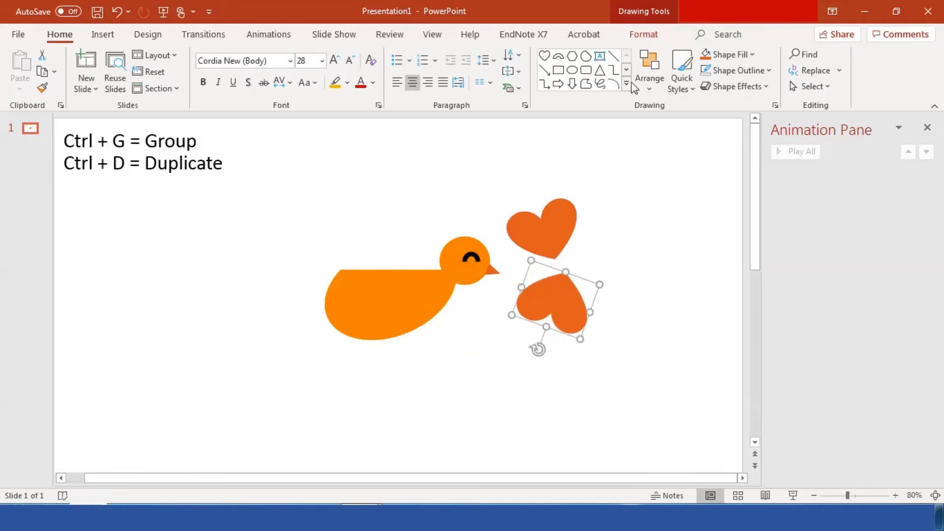
pyautogui.click(626, 84)
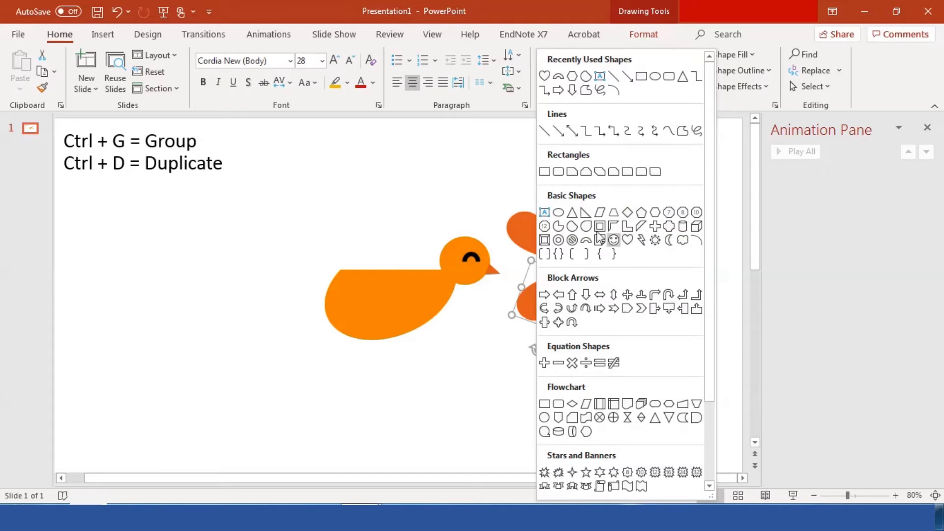
pyautogui.click(586, 212)
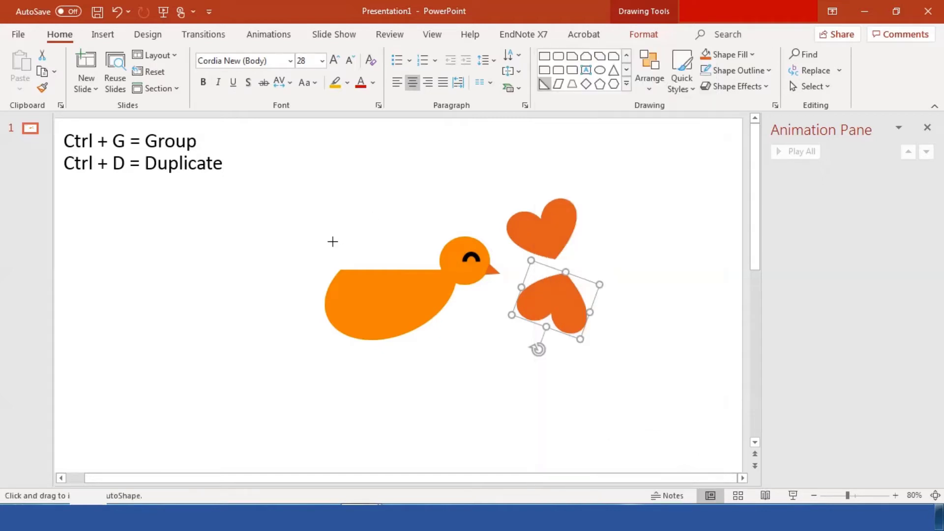
pyautogui.moveTo(331, 237); pyautogui.dragTo(340, 255)
pyautogui.moveTo(335, 212)
pyautogui.mouseDown()
pyautogui.moveTo(319, 236)
pyautogui.moveTo(331, 259)
pyautogui.moveTo(361, 269)
pyautogui.mouseUp()
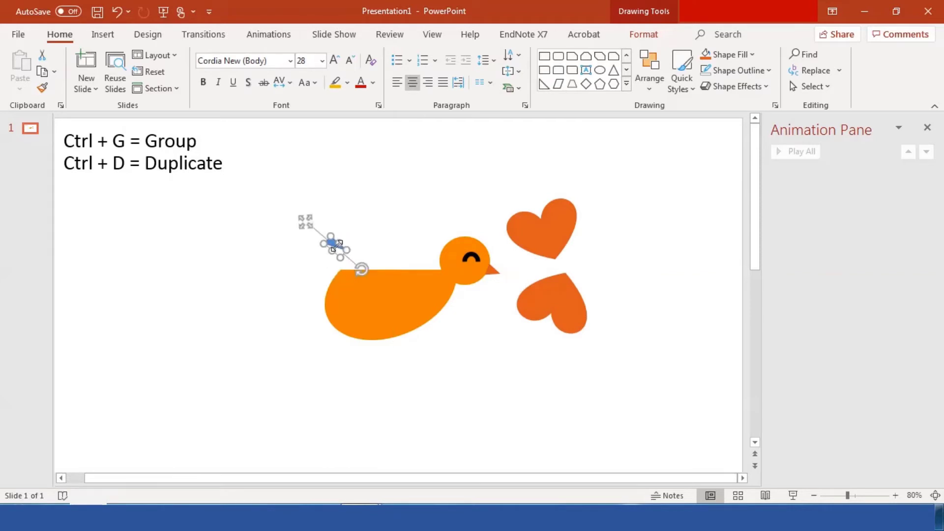
pyautogui.moveTo(310, 224); pyautogui.dragTo(304, 244)
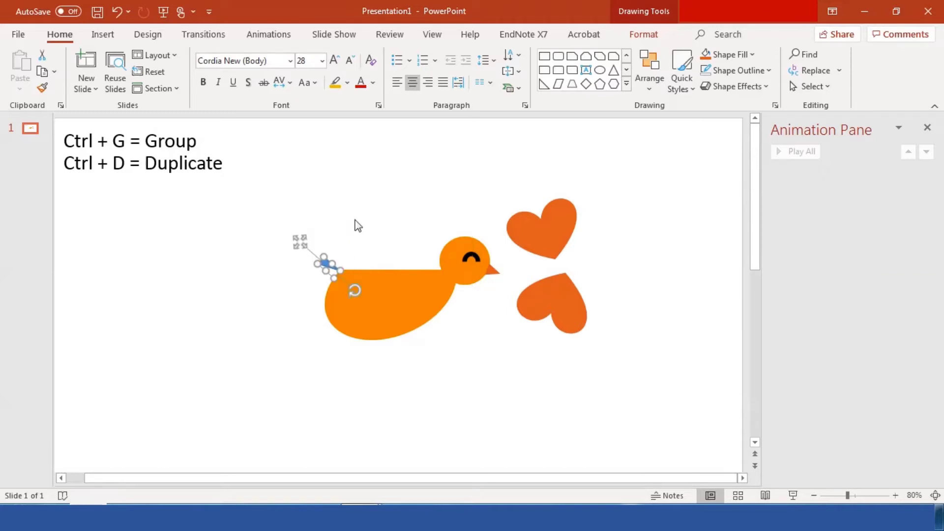
# Duplicate the tail triangle, flip the copy vertically, and rotate it into place beside the original.
pyautogui.hotkey('ctrl', 'd')
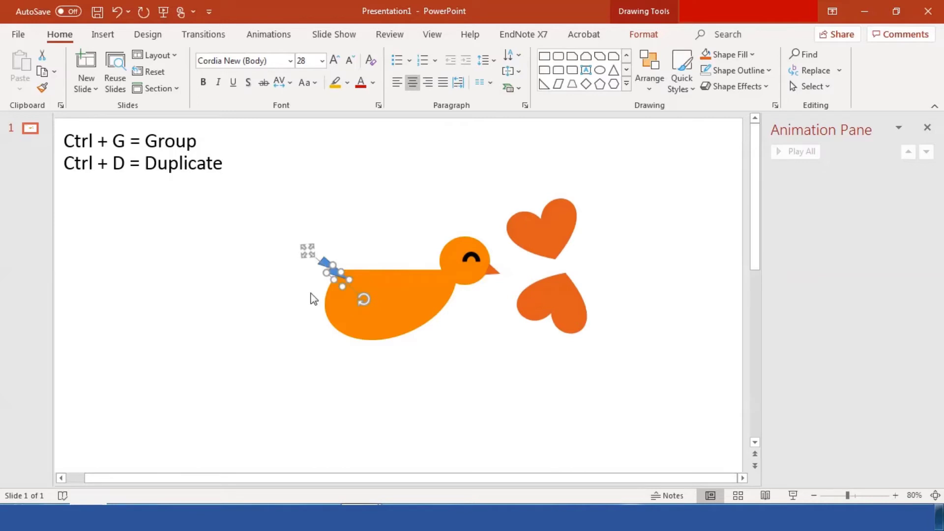
pyautogui.moveTo(305, 251); pyautogui.dragTo(308, 234)
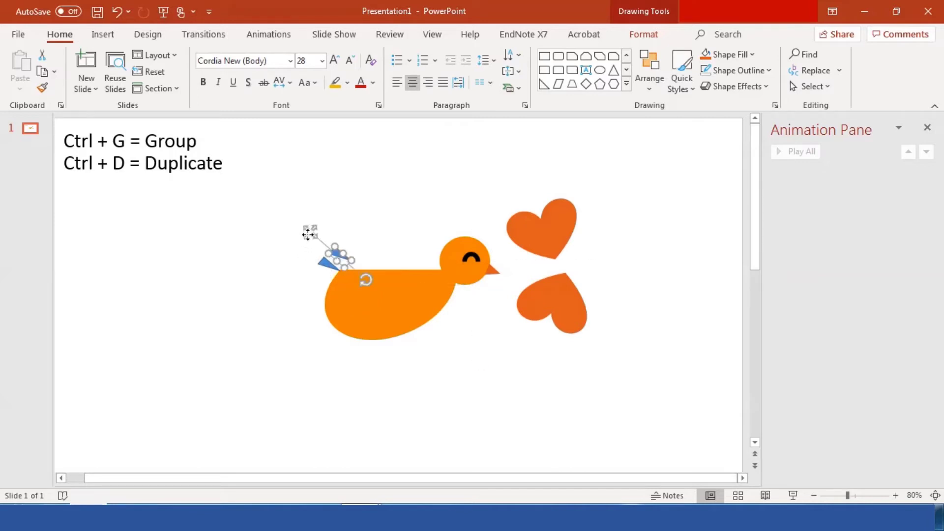
pyautogui.click(653, 88)
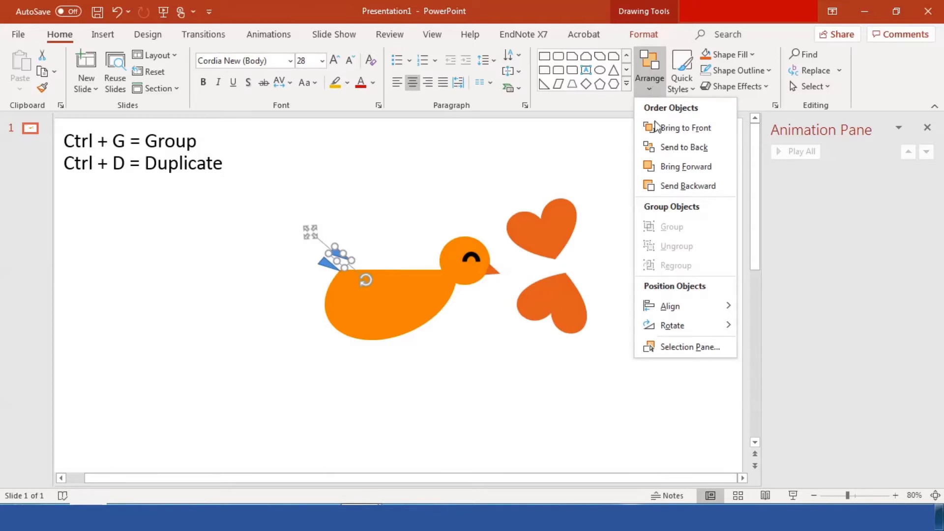
pyautogui.moveTo(690, 325)
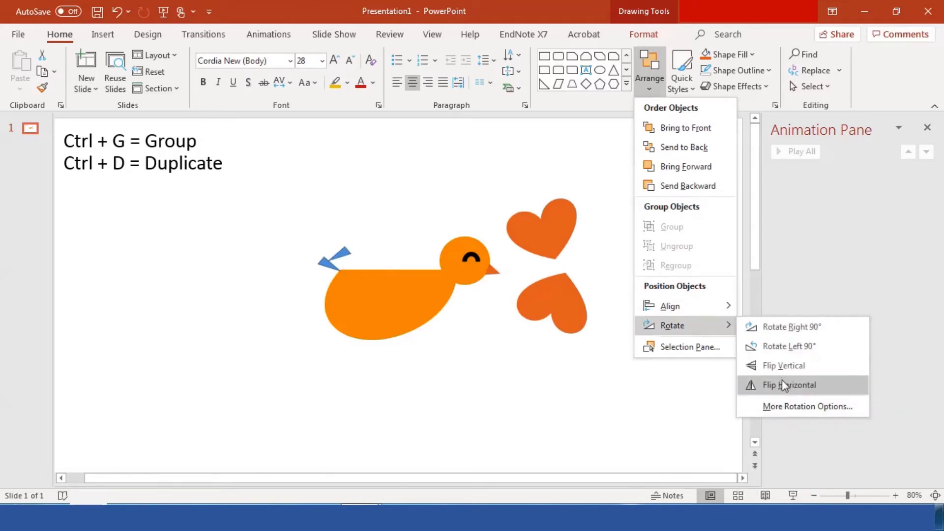
pyautogui.click(784, 365)
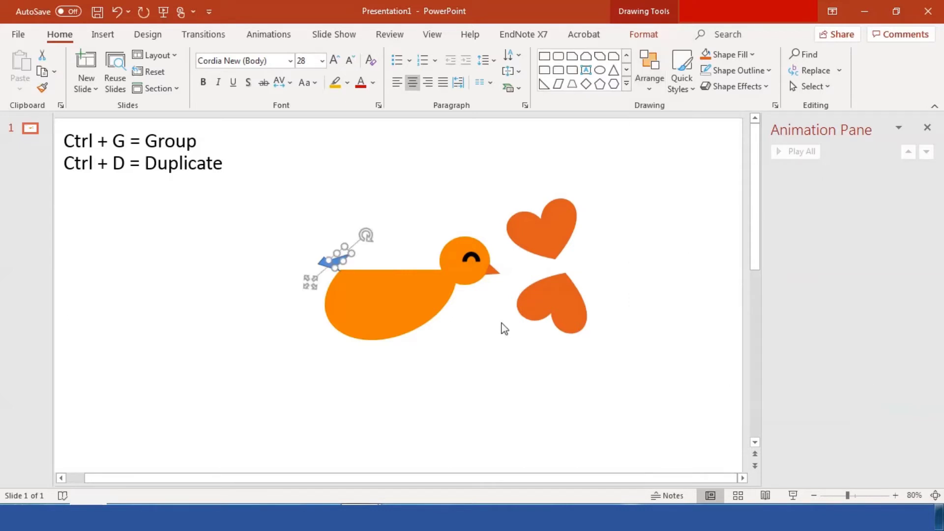
pyautogui.moveTo(364, 235); pyautogui.dragTo(354, 284)
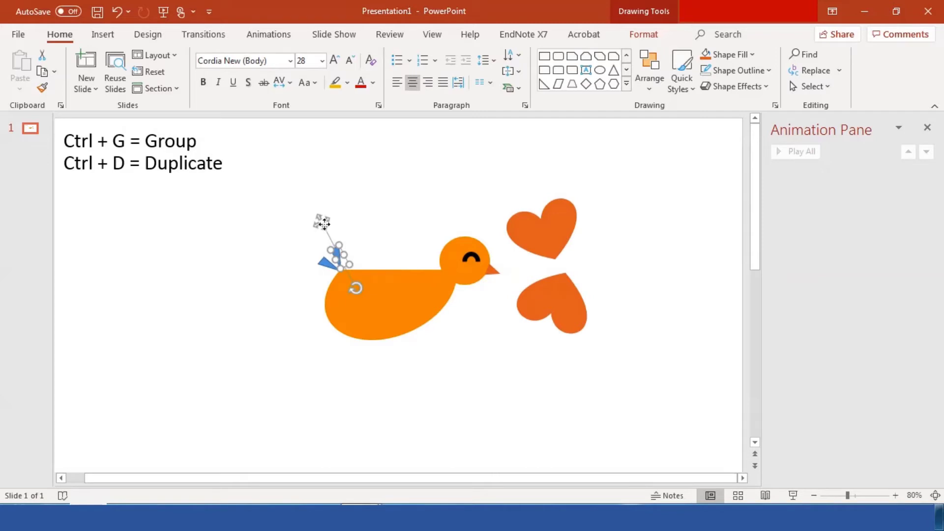
pyautogui.moveTo(324, 224); pyautogui.dragTo(324, 229)
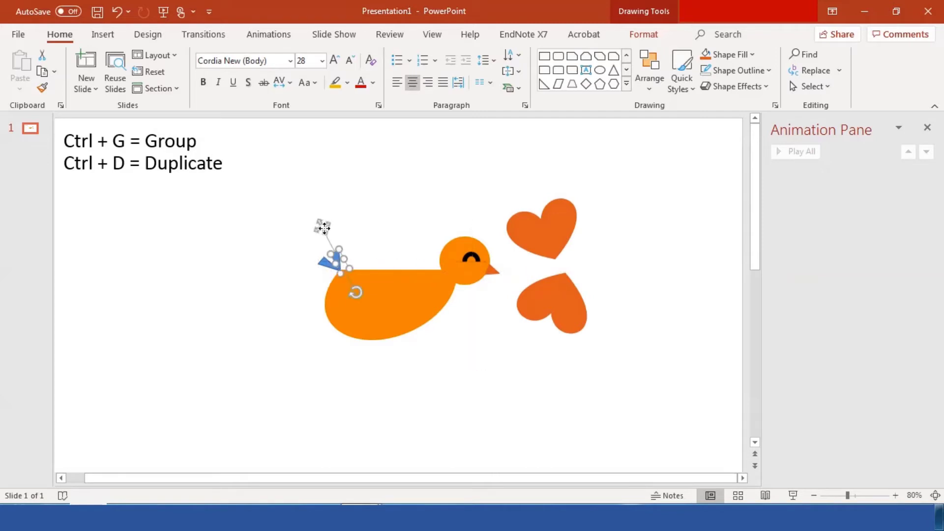
# Fill both tail triangles with orange.
pyautogui.keyDown('shift'); pyautogui.click(327, 262); pyautogui.keyUp('shift')
pyautogui.click(728, 55)
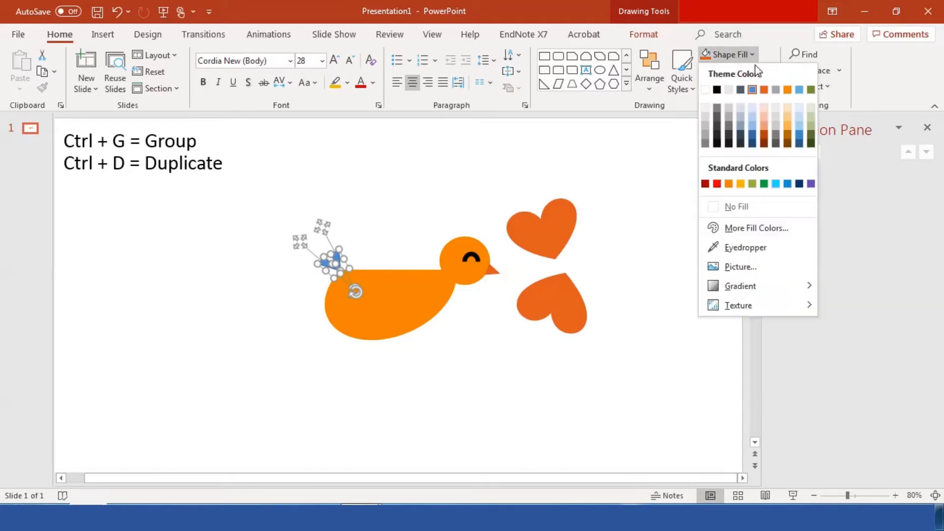
pyautogui.click(787, 89)
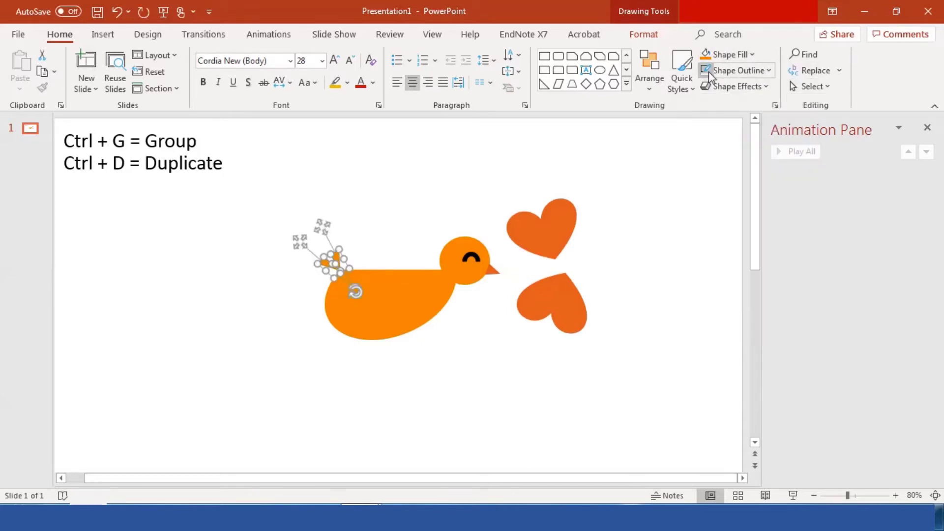
pyautogui.click(676, 199)
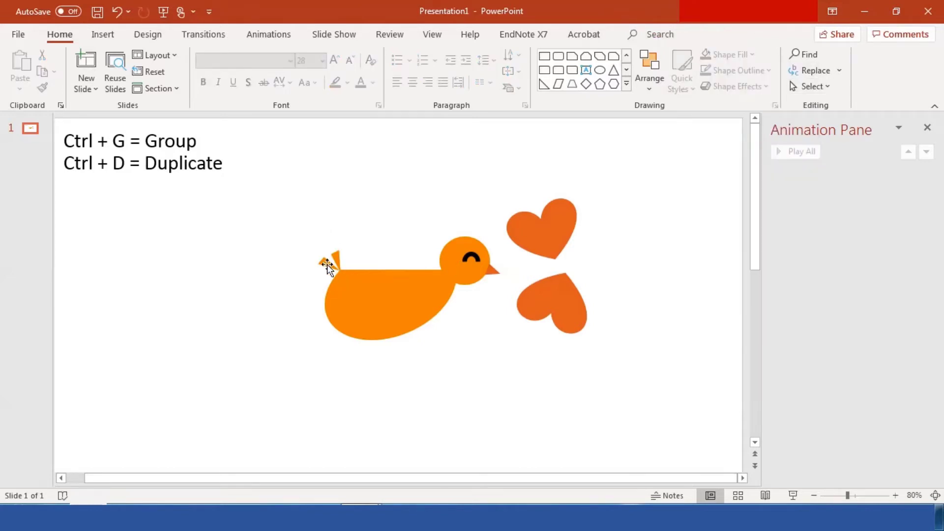
# Push the tail triangles together, rotate one into position, and select all the bird's shapes.
pyautogui.moveTo(326, 262); pyautogui.dragTo(335, 258)
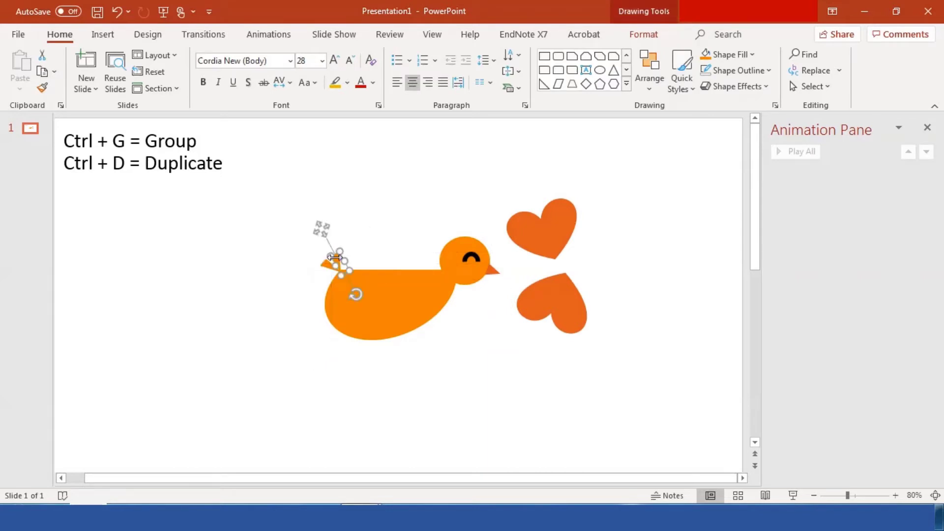
pyautogui.click(362, 223)
pyautogui.click(334, 258)
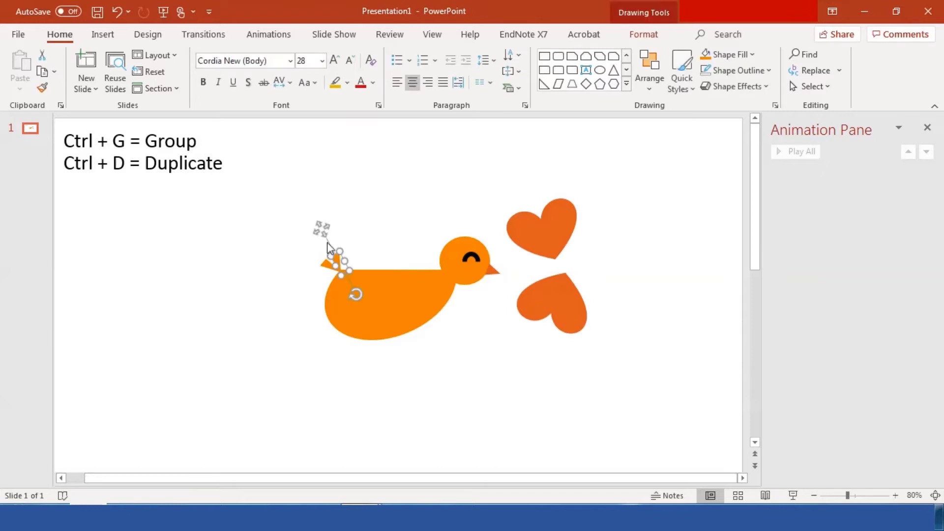
pyautogui.moveTo(356, 297); pyautogui.dragTo(359, 292)
pyautogui.moveTo(333, 254); pyautogui.dragTo(332, 253)
pyautogui.click(360, 233)
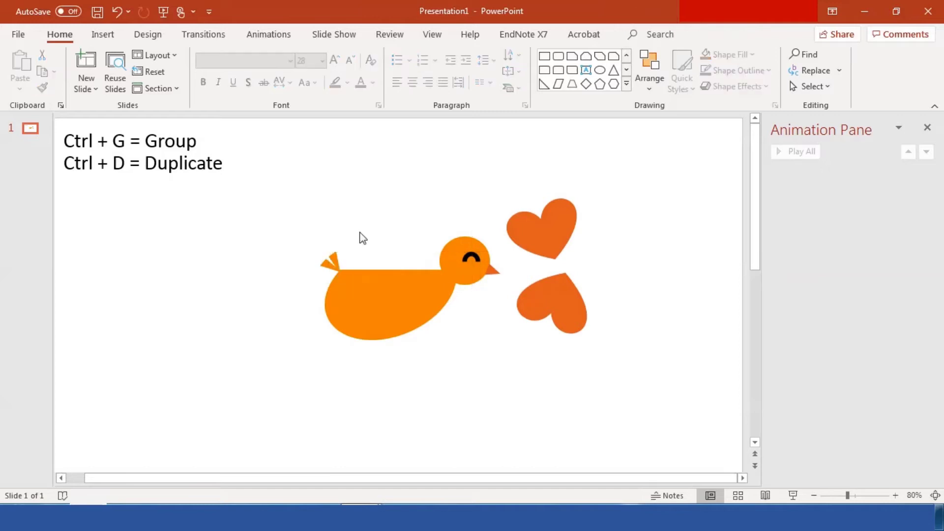
pyautogui.moveTo(526, 378); pyautogui.dragTo(517, 388)
# Group the bird with Ctrl+G, then bring the top heart to front as a wing on its back.
pyautogui.hotkey('ctrl', 'g')
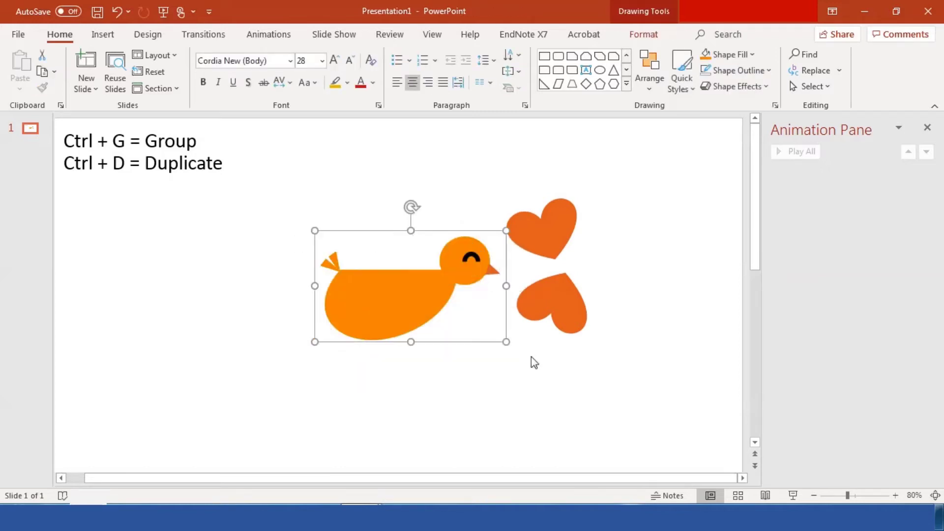
pyautogui.moveTo(565, 248); pyautogui.dragTo(408, 231)
pyautogui.rightClick(413, 248)
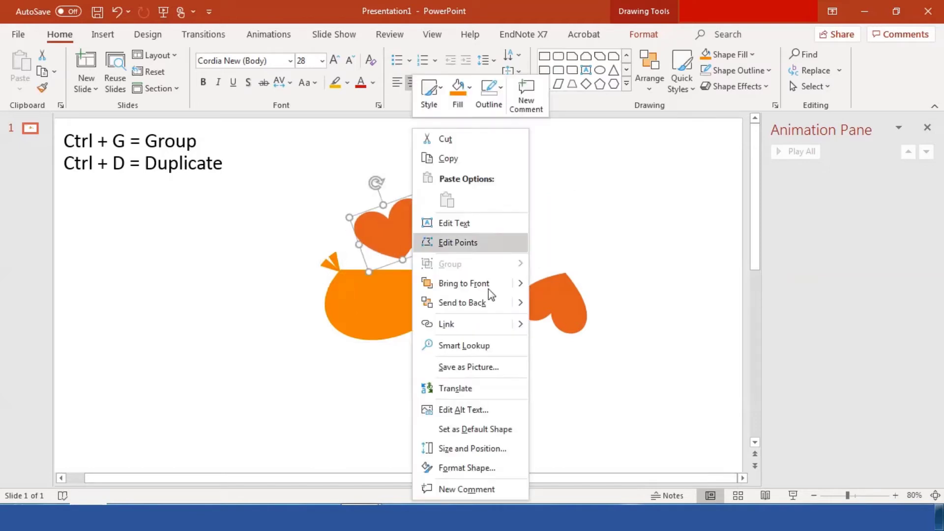
pyautogui.moveTo(519, 287)
pyautogui.click(555, 287)
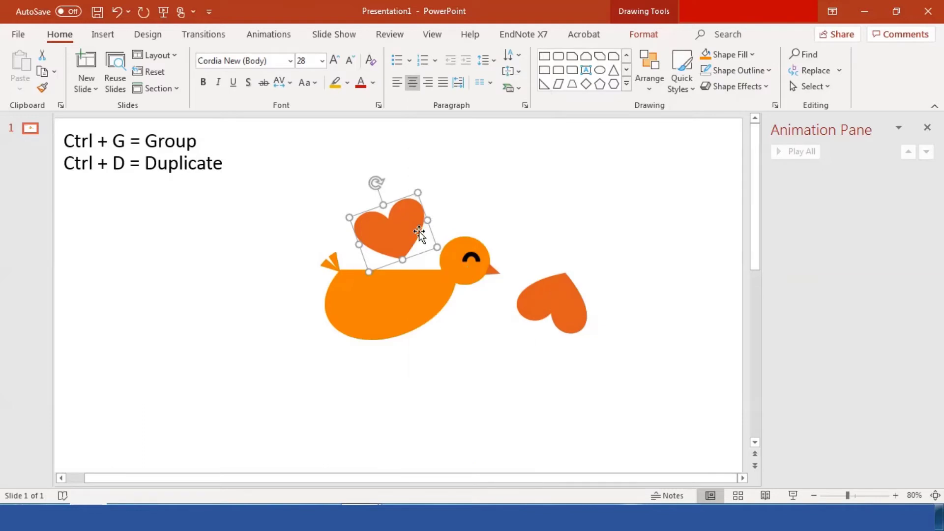
pyautogui.moveTo(408, 234); pyautogui.dragTo(413, 251)
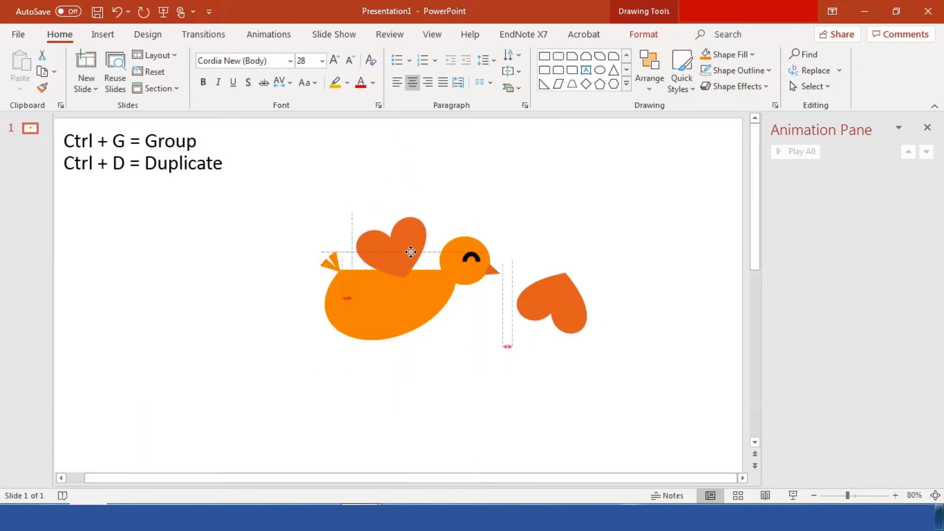
# Bring the second heart to front on the bird's body and align both wings.
pyautogui.moveTo(554, 302); pyautogui.dragTo(458, 313)
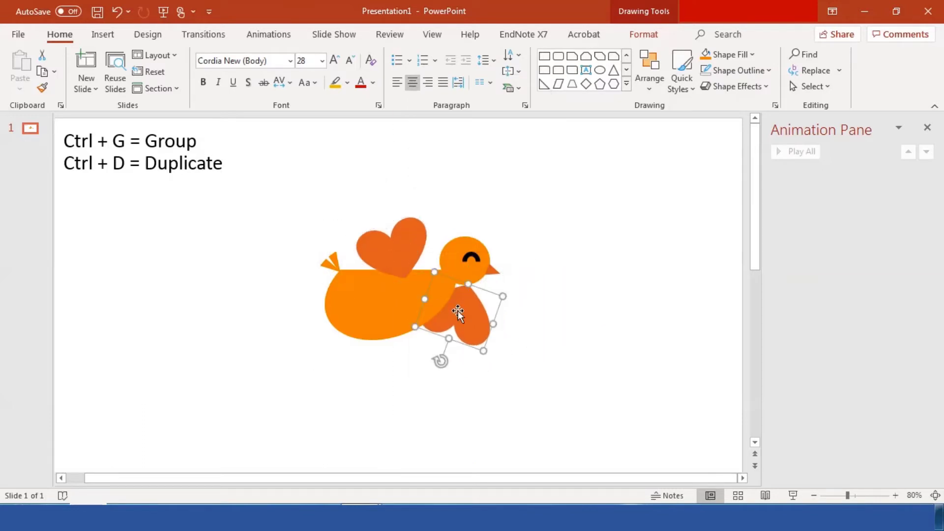
pyautogui.rightClick(459, 314)
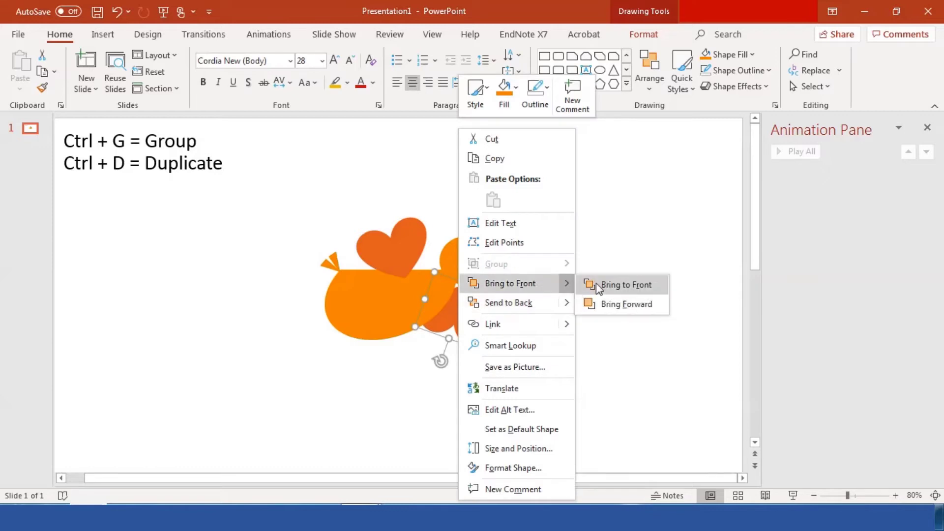
pyautogui.click(597, 284)
pyautogui.moveTo(468, 324); pyautogui.dragTo(394, 312)
pyautogui.click(411, 254)
pyautogui.moveTo(411, 254); pyautogui.dragTo(405, 254)
pyautogui.click(400, 306)
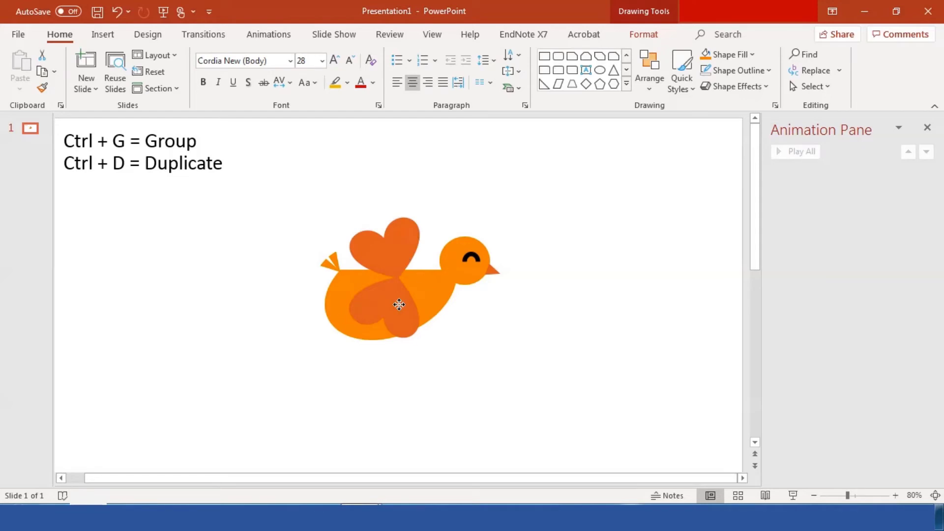
pyautogui.click(512, 318)
pyautogui.click(394, 251)
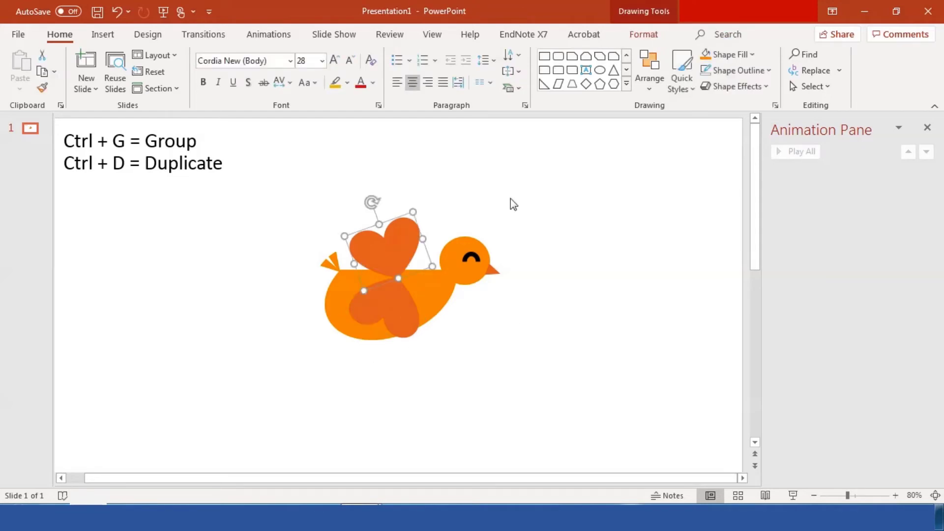
# Give the upper heart wing a Fade exit animation.
pyautogui.click(269, 36)
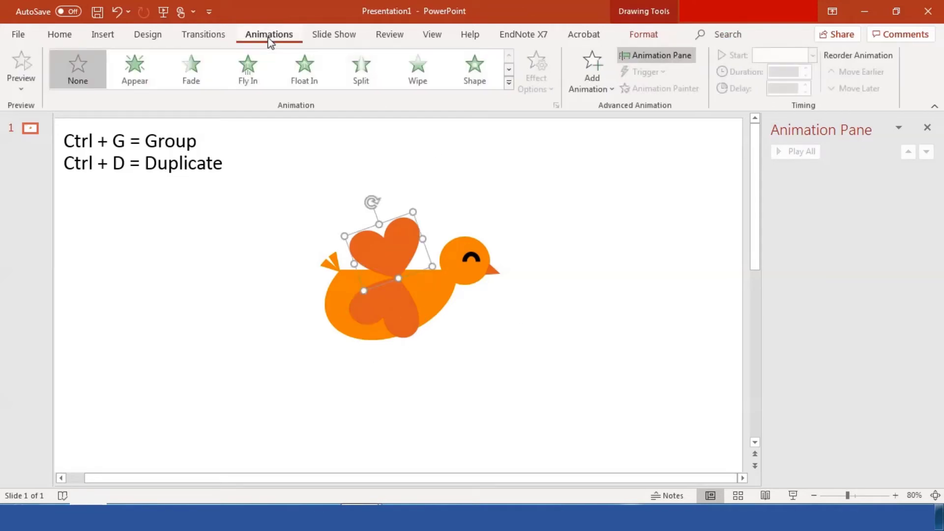
pyautogui.click(592, 74)
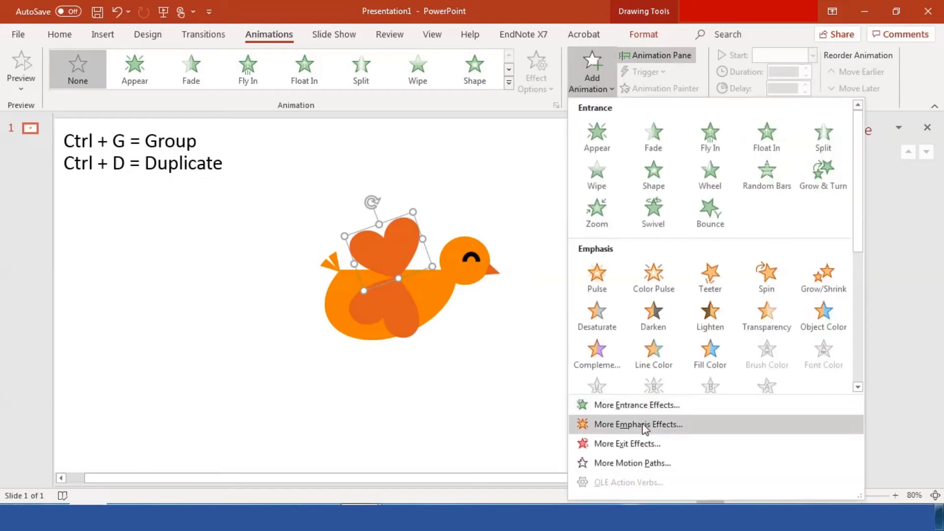
pyautogui.click(634, 443)
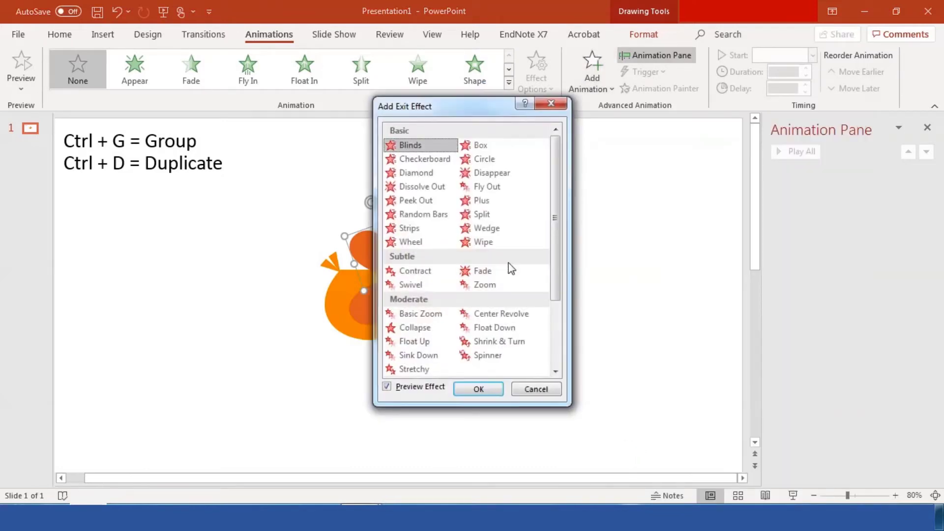
pyautogui.click(506, 270)
pyautogui.click(464, 386)
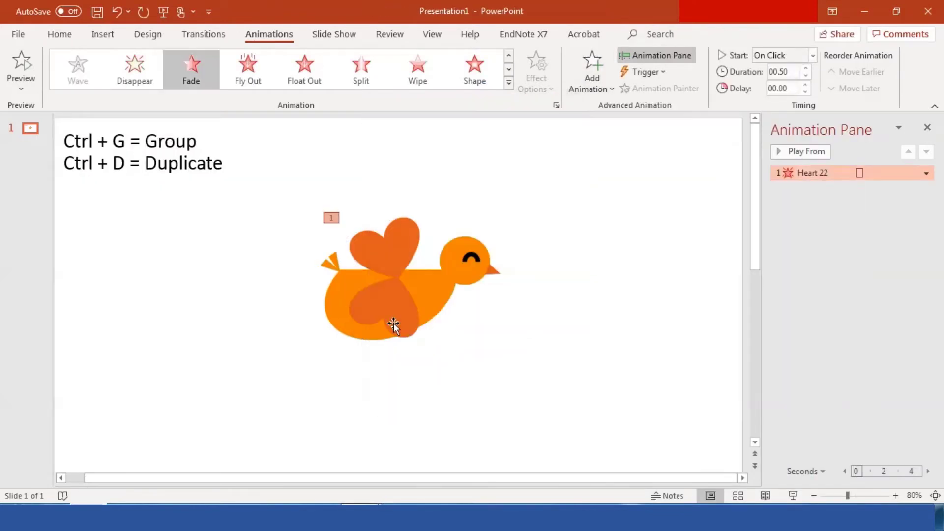
# Give the lower heart wing a Fade entrance animation.
pyautogui.click(394, 314)
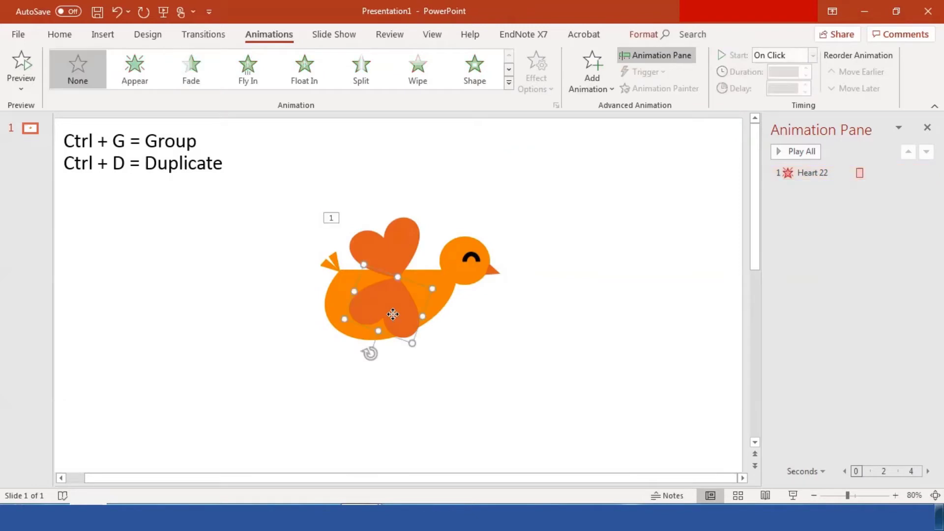
pyautogui.click(193, 71)
pyautogui.click(391, 247)
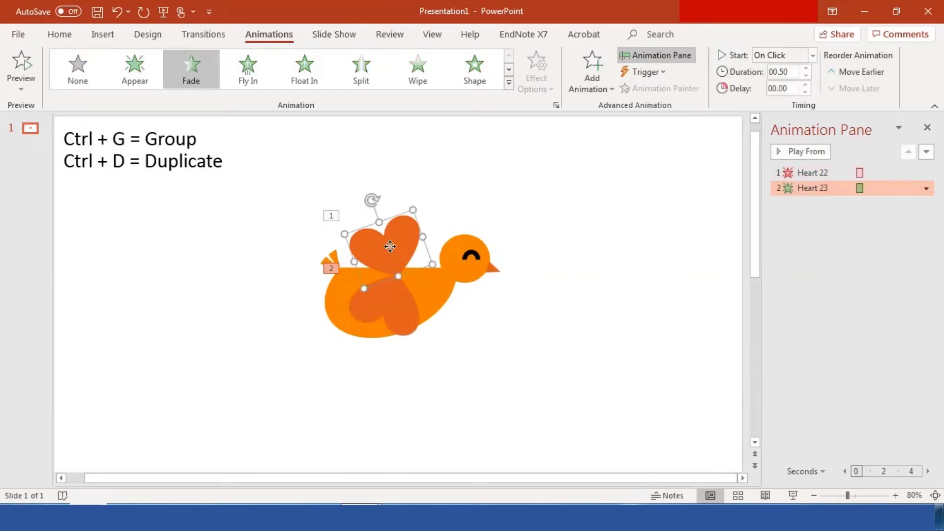
# Set both wing animations to 0.3 second duration, starting With Previous.
pyautogui.click(791, 72)
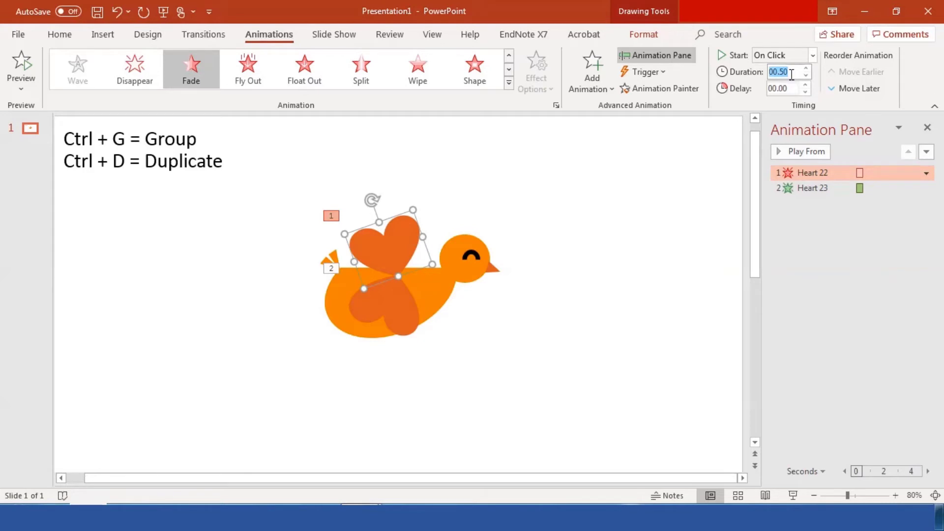
pyautogui.write('0.3')
pyautogui.press('Return')
pyautogui.click(787, 55)
pyautogui.click(789, 87)
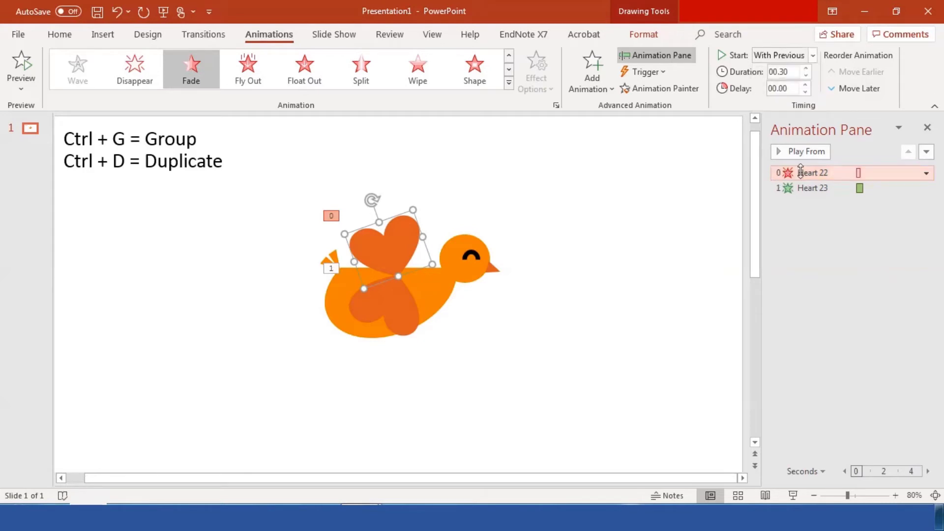
pyautogui.press('Down')
pyautogui.click(782, 55)
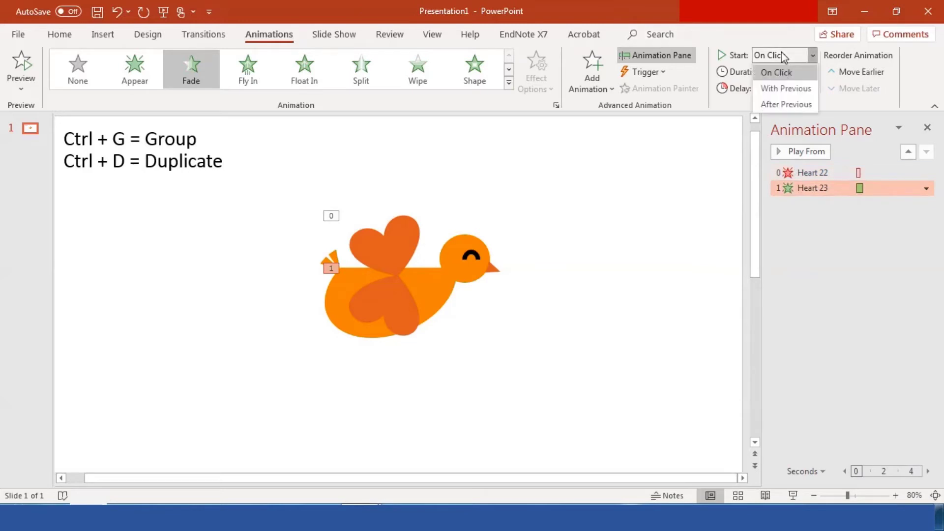
pyautogui.click(783, 85)
pyautogui.click(785, 87)
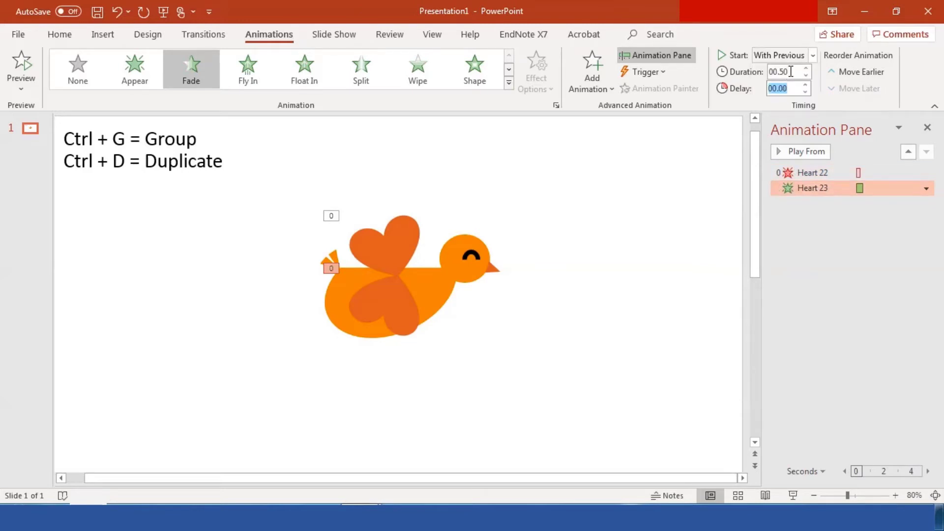
pyautogui.click(790, 72)
pyautogui.write('0.3')
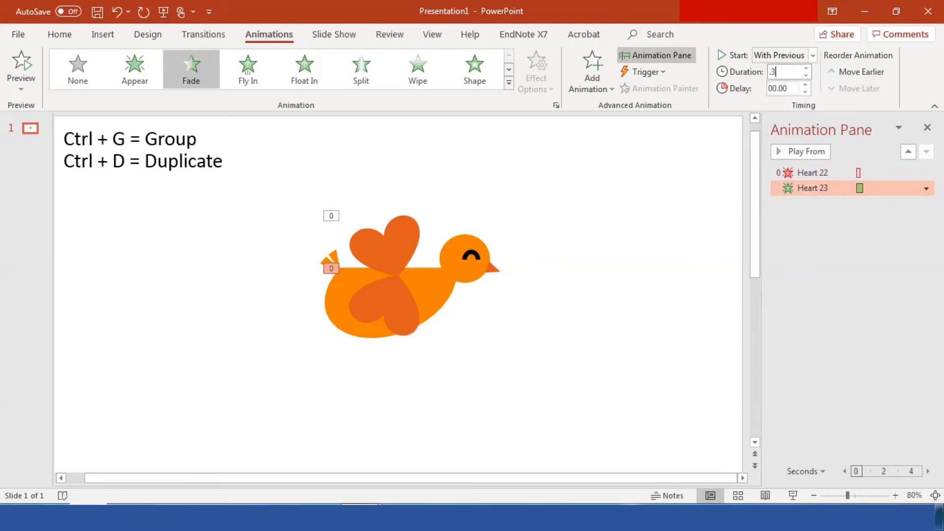
pyautogui.press('Return')
# Set the Heart 22 and Heart 23 animations to repeat Until Next Click.
pyautogui.click(811, 173)
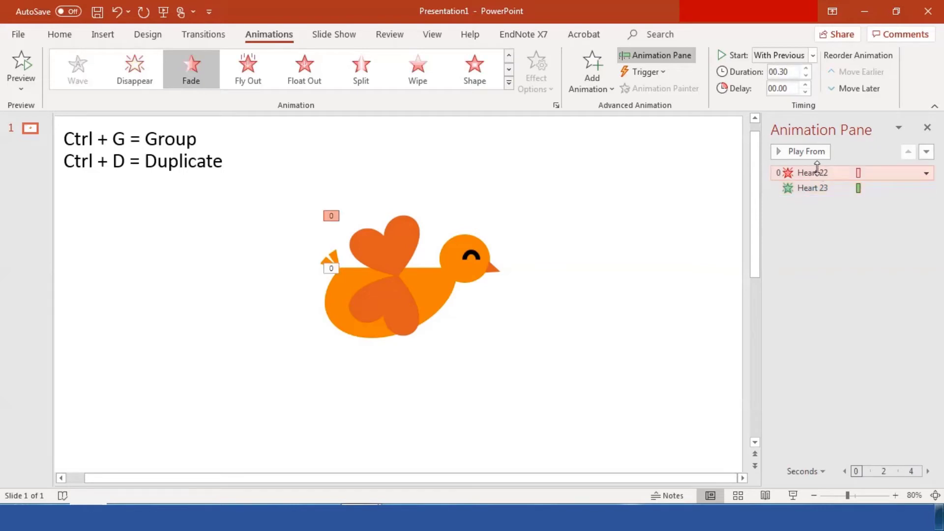
pyautogui.keyDown('ctrl'); pyautogui.click(815, 188); pyautogui.keyUp('ctrl')
pyautogui.click(927, 188)
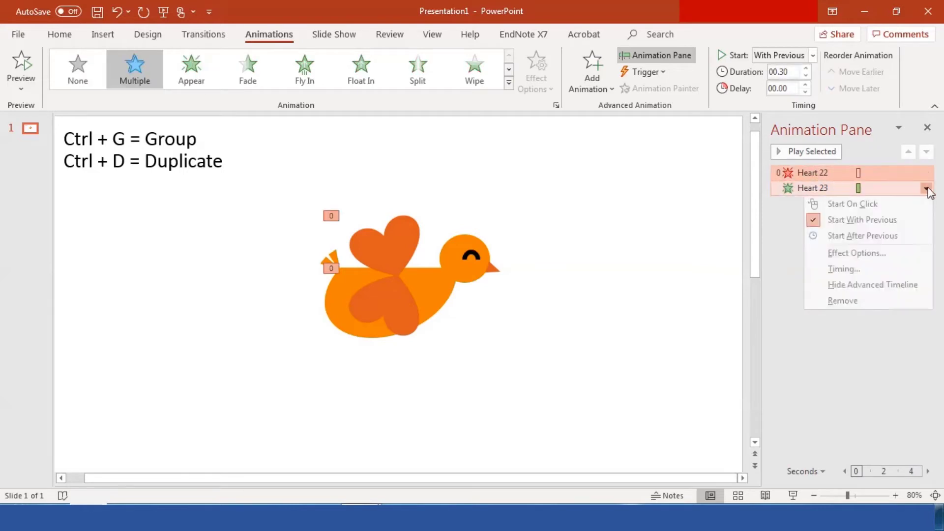
pyautogui.click(872, 270)
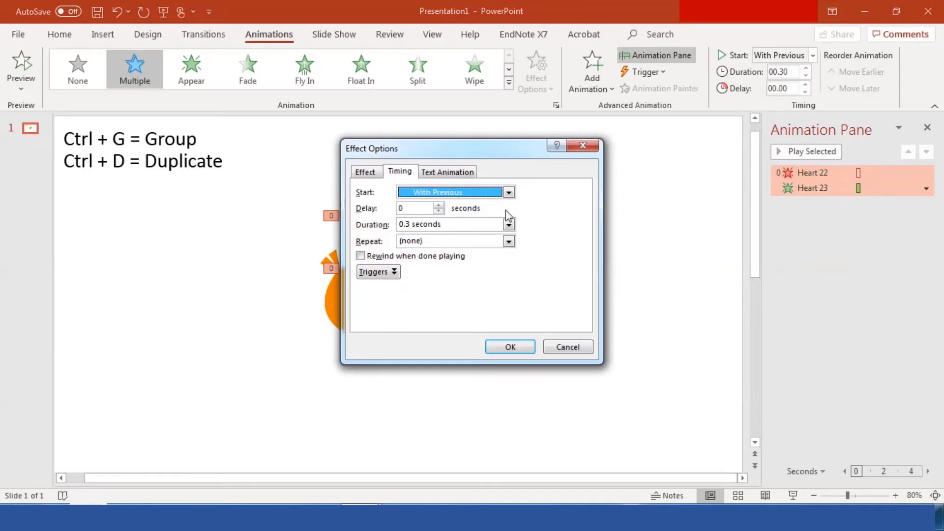
pyautogui.click(509, 241)
pyautogui.click(464, 309)
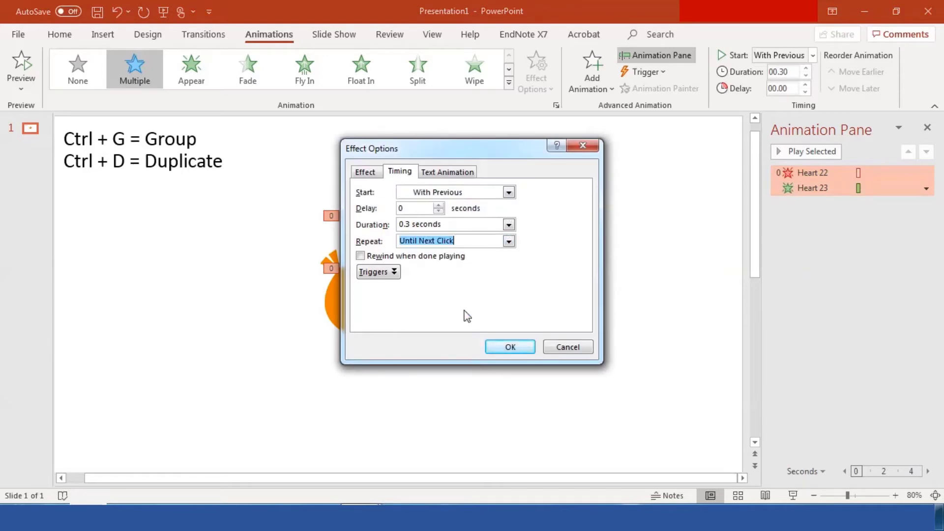
pyautogui.click(505, 348)
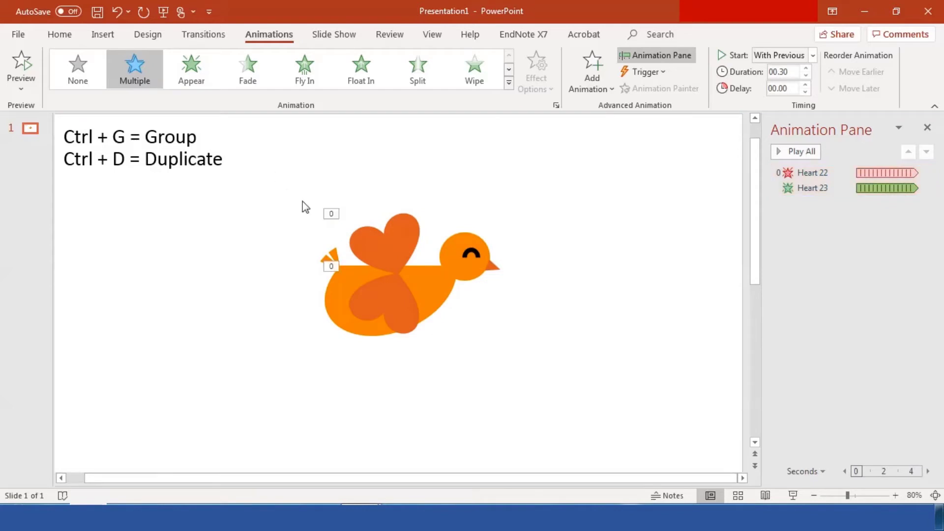
# Apply a Circle motion path to the bird and both heart wings via More Motion Paths.
pyautogui.moveTo(274, 169); pyautogui.dragTo(531, 365)
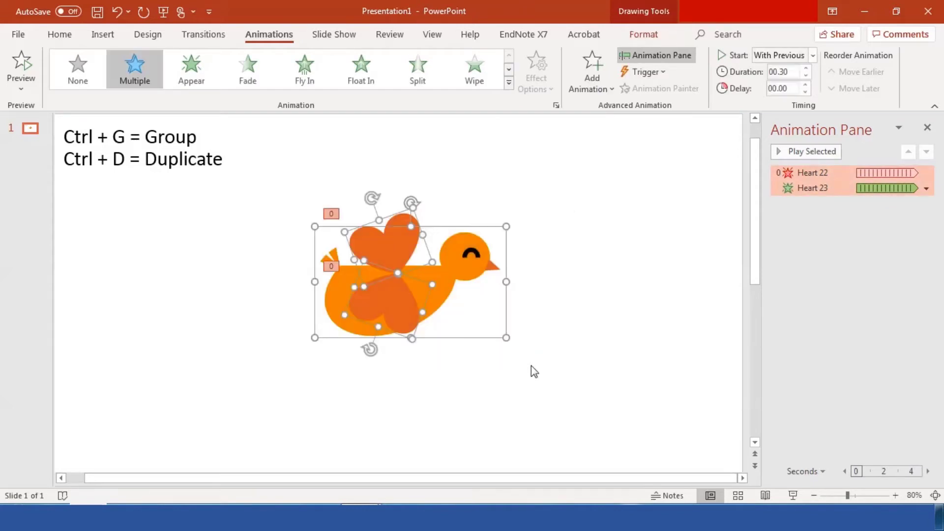
pyautogui.click(592, 88)
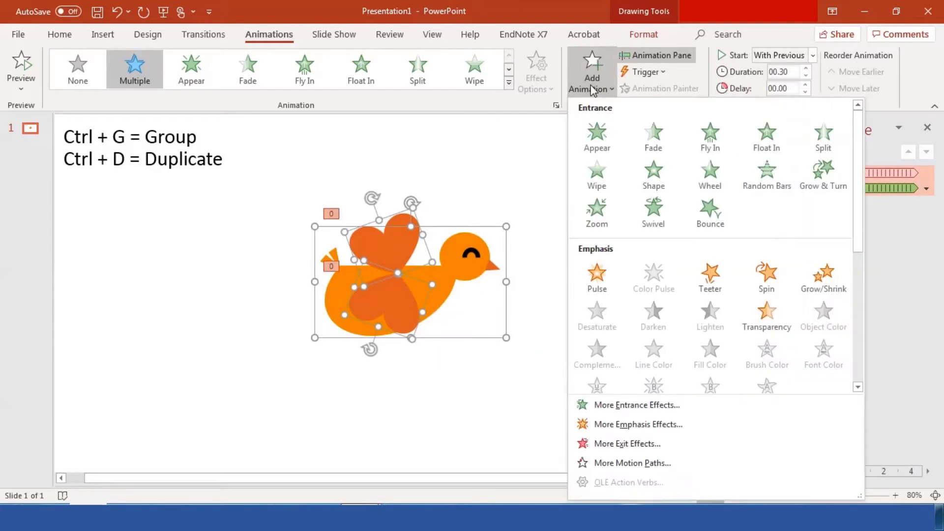
pyautogui.click(639, 463)
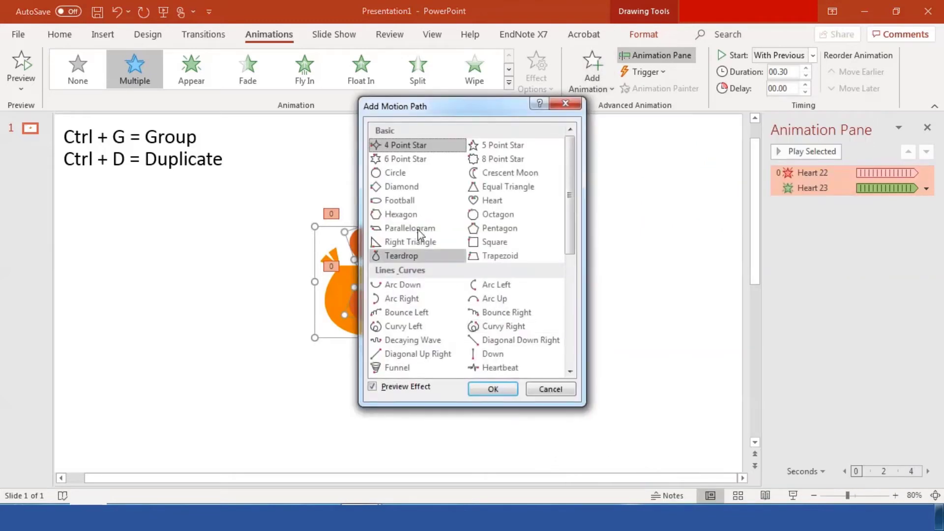
pyautogui.click(411, 176)
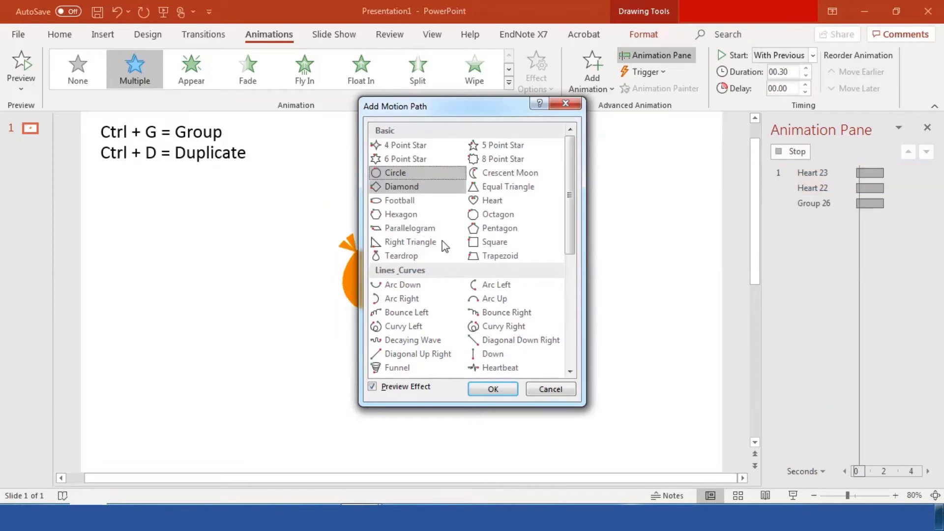
pyautogui.click(500, 390)
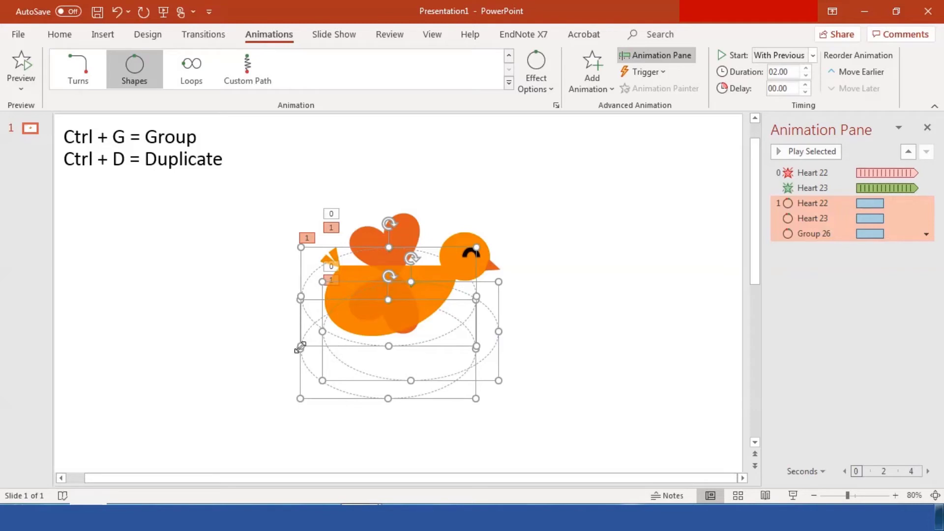
# Squeeze the circle motion path into a narrow, tall oval dipping below the bird.
pyautogui.moveTo(319, 331); pyautogui.dragTo(352, 332)
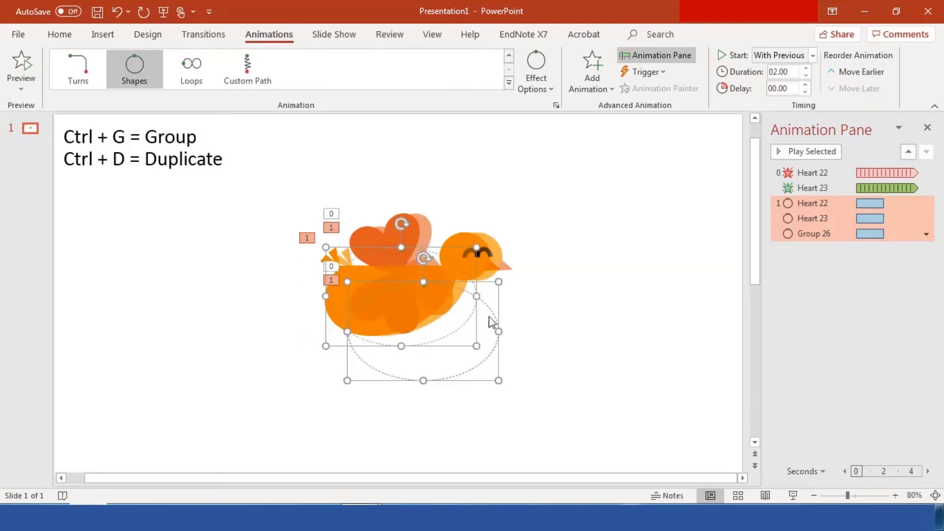
pyautogui.moveTo(498, 328); pyautogui.dragTo(445, 321)
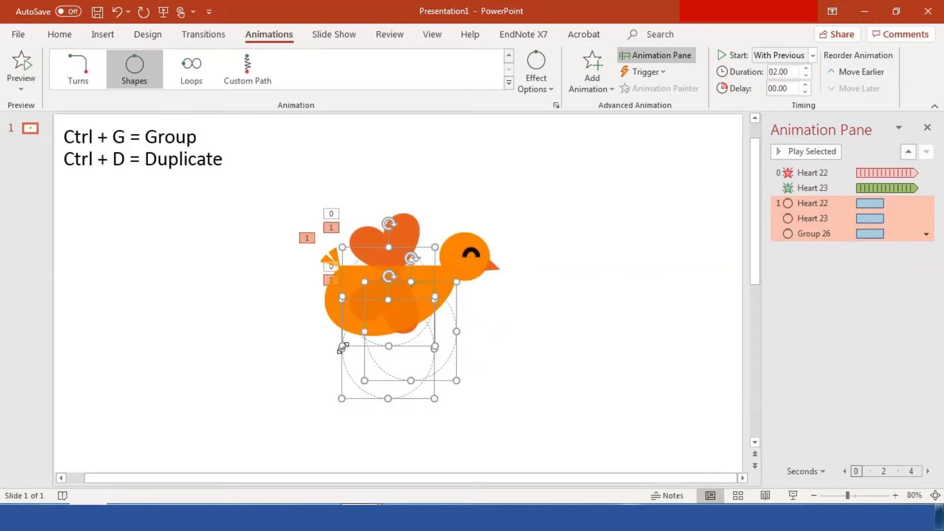
pyautogui.moveTo(343, 347); pyautogui.dragTo(372, 348)
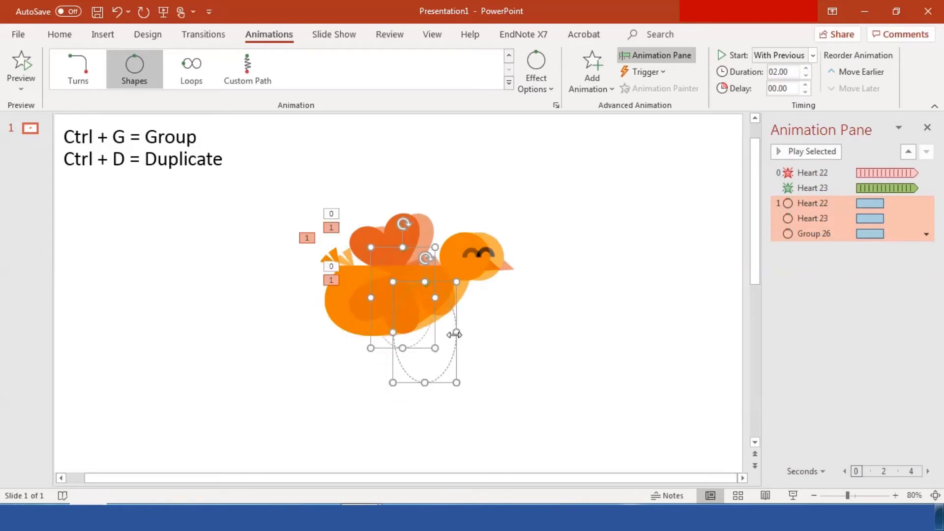
pyautogui.moveTo(456, 332); pyautogui.dragTo(430, 332)
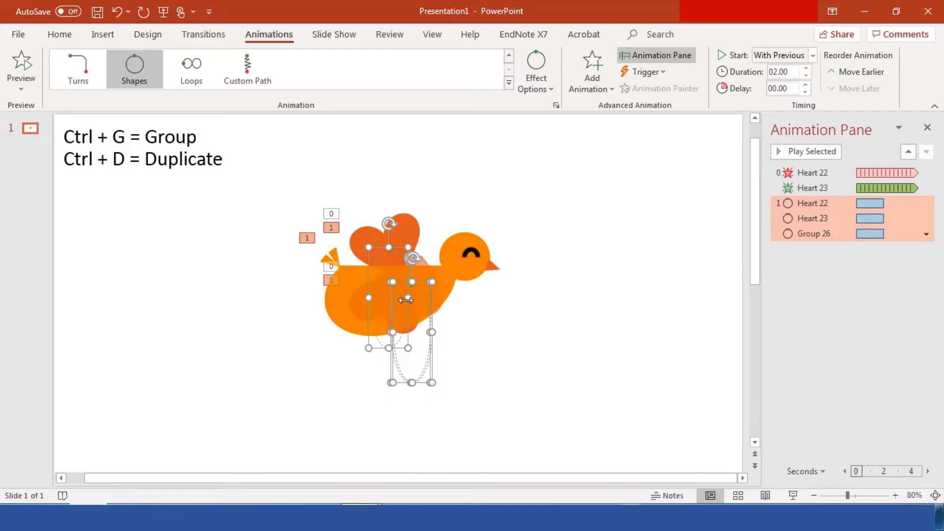
pyautogui.moveTo(406, 299); pyautogui.dragTo(411, 299)
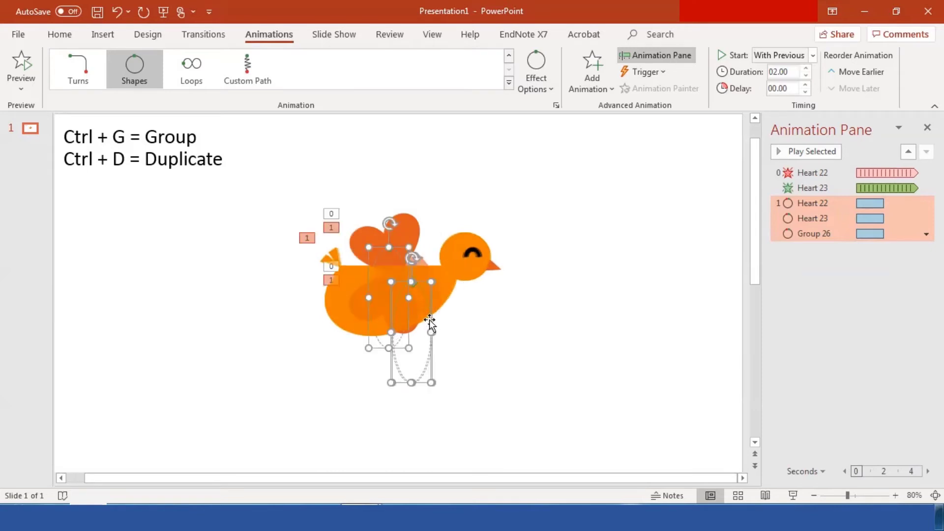
pyautogui.click(453, 331)
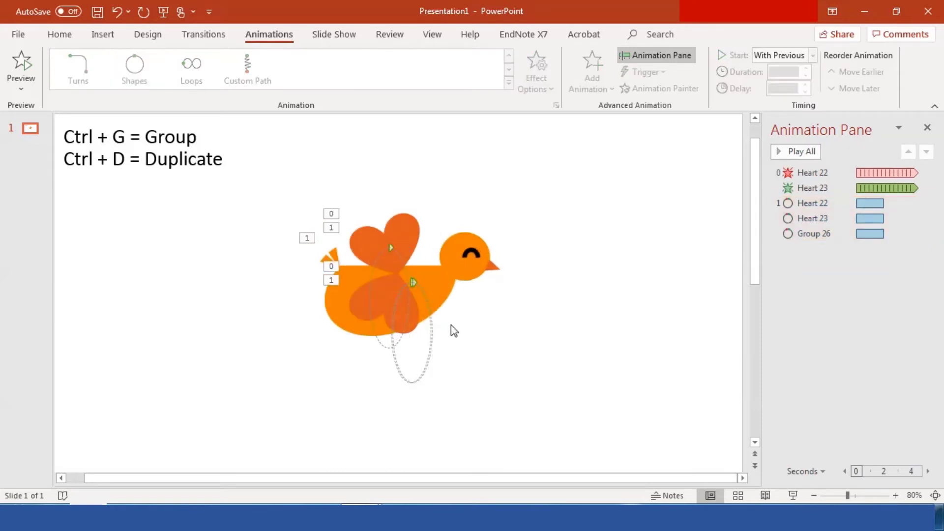
# Preview the animations from the Heart 22 motion path in the Animation Pane.
pyautogui.click(809, 203)
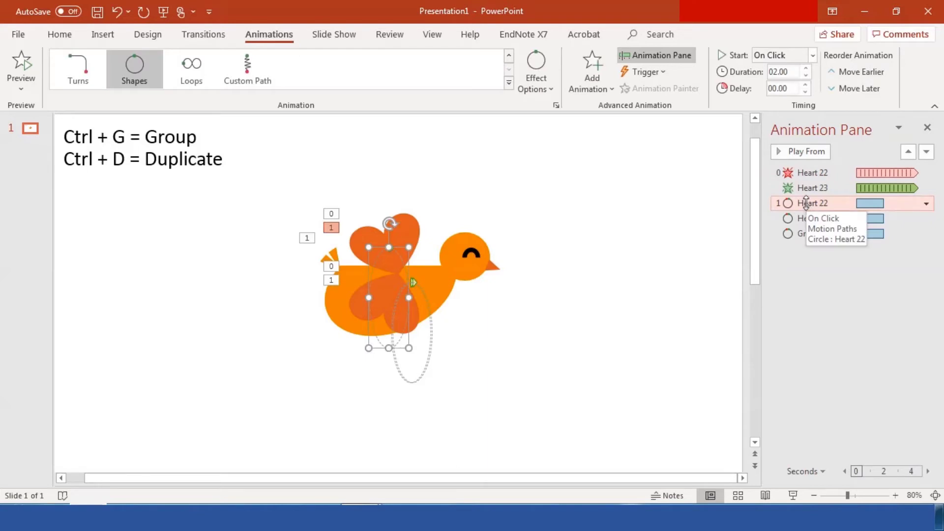
pyautogui.click(807, 159)
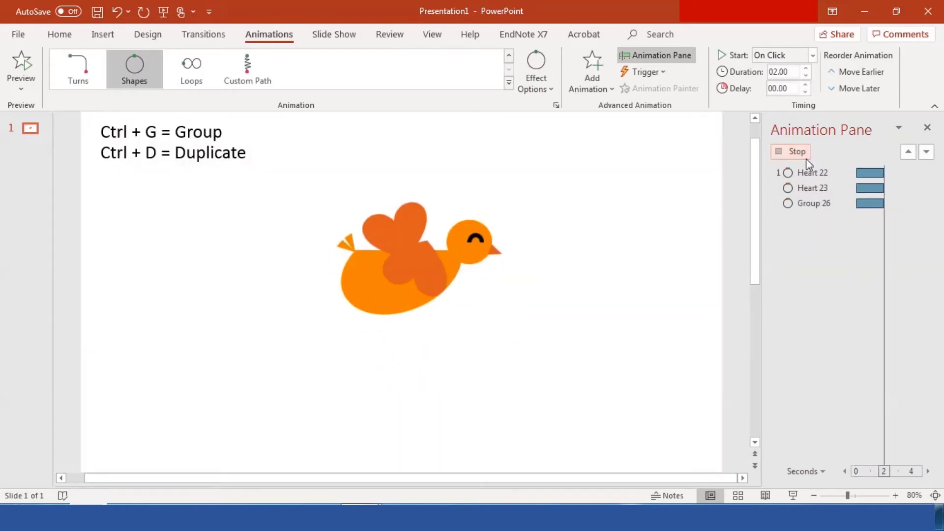
pyautogui.click(577, 317)
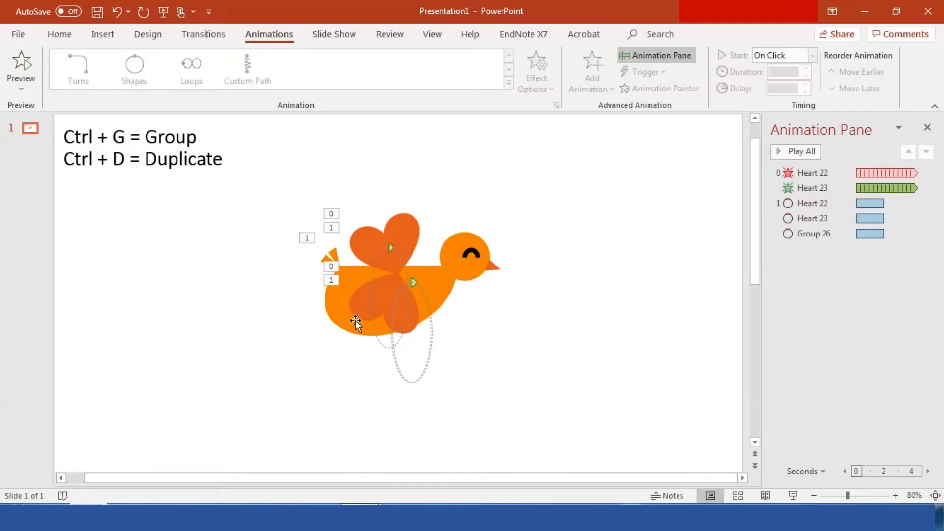
# Delete the three Circle motion path animations, keeping only the two wing Fade effects.
pyautogui.click(382, 296)
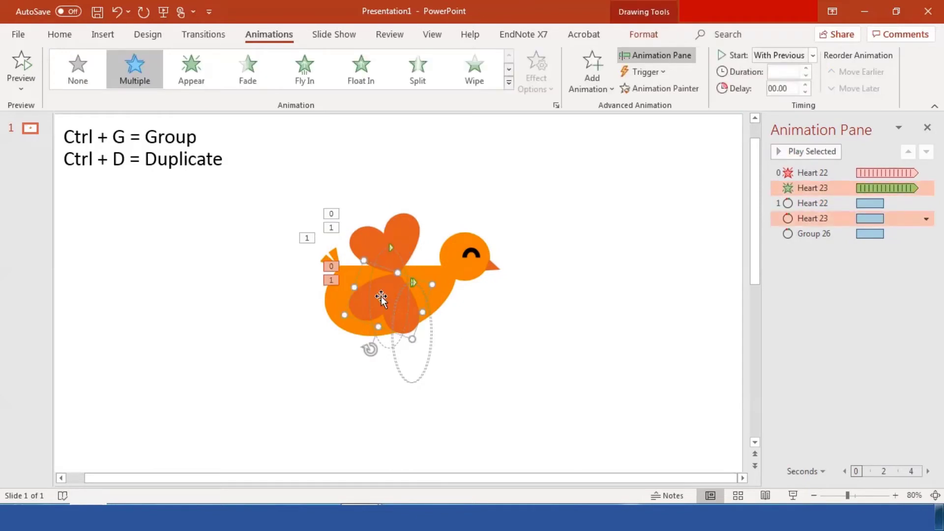
pyautogui.click(812, 203)
pyautogui.keyDown('shift'); pyautogui.click(812, 235); pyautogui.keyUp('shift')
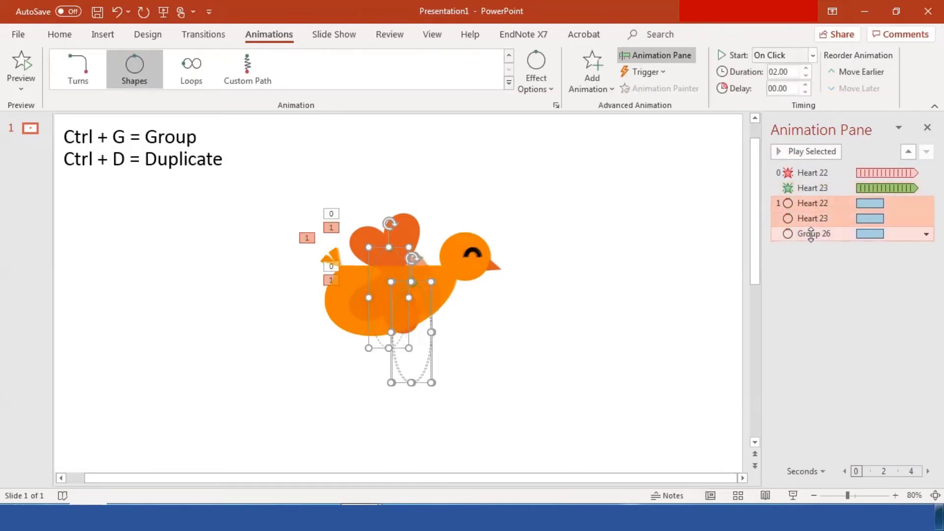
pyautogui.press('Delete')
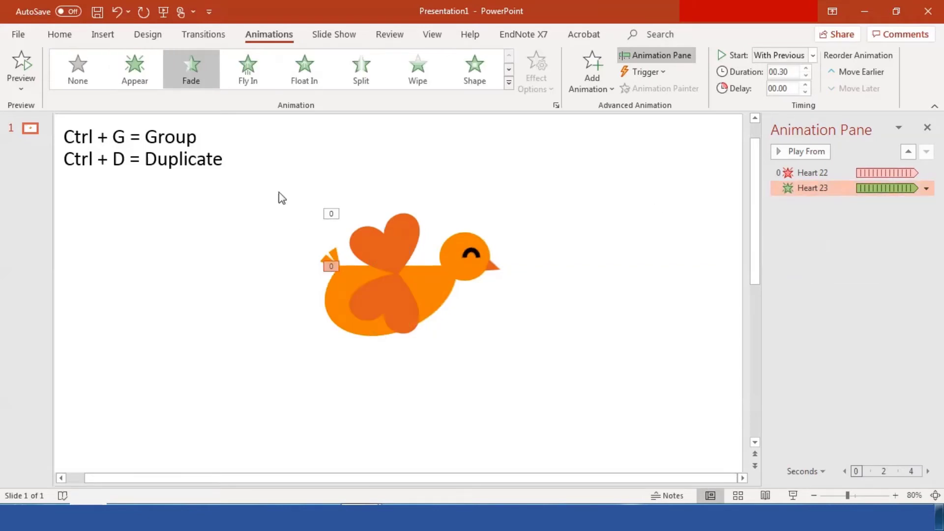
# Apply the S Curve 1 motion path to the bird group and both heart wings.
pyautogui.moveTo(279, 193); pyautogui.dragTo(534, 369)
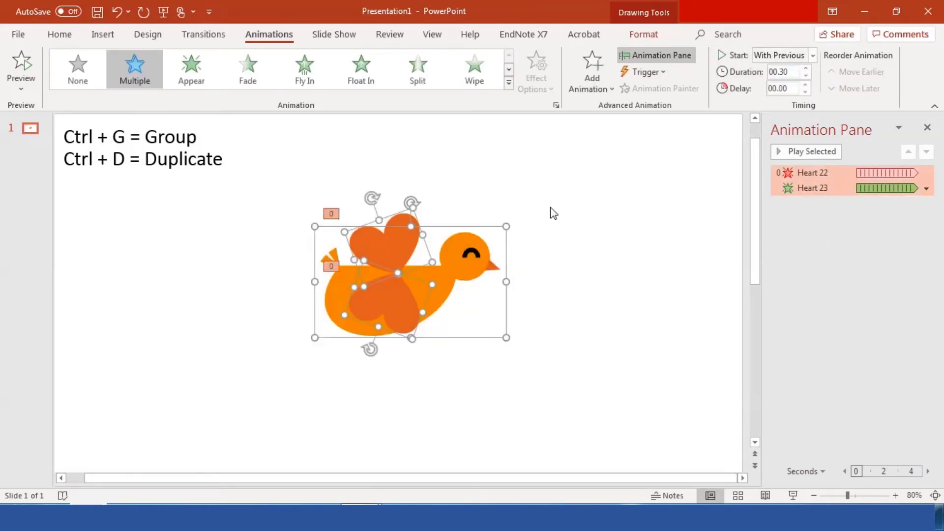
pyautogui.click(588, 83)
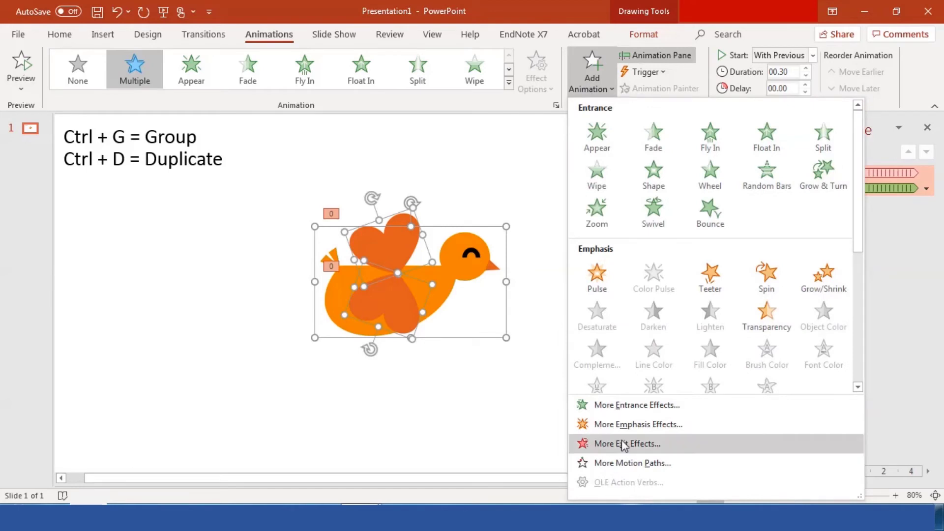
pyautogui.click(618, 466)
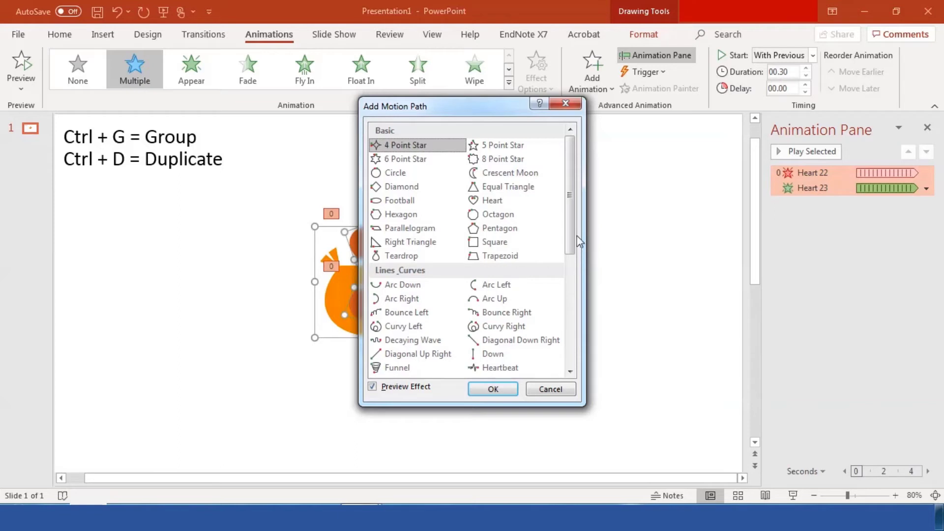
pyautogui.moveTo(578, 232); pyautogui.dragTo(578, 267)
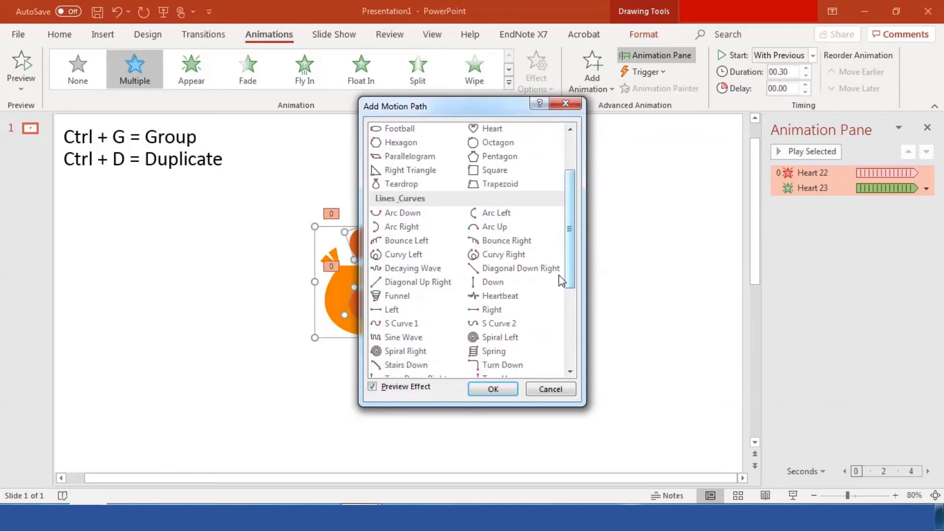
pyautogui.click(422, 323)
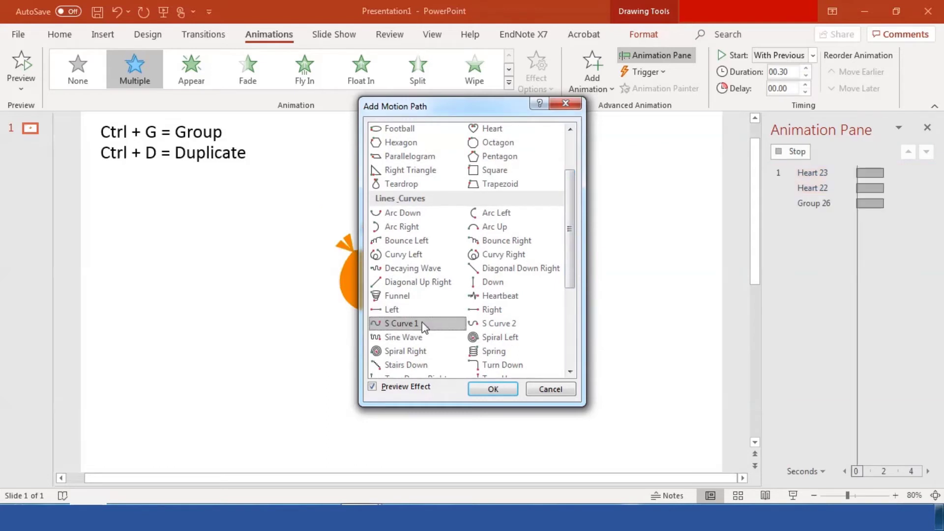
pyautogui.click(492, 388)
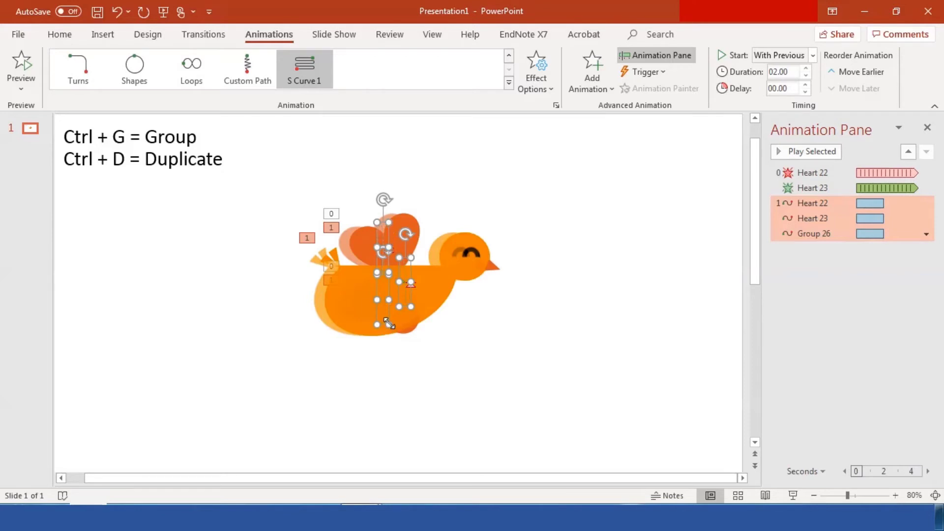
# Set the Heart 22, Heart 23 and Group 26 S Curve paths to 4 seconds, starting With Previous.
pyautogui.click(523, 318)
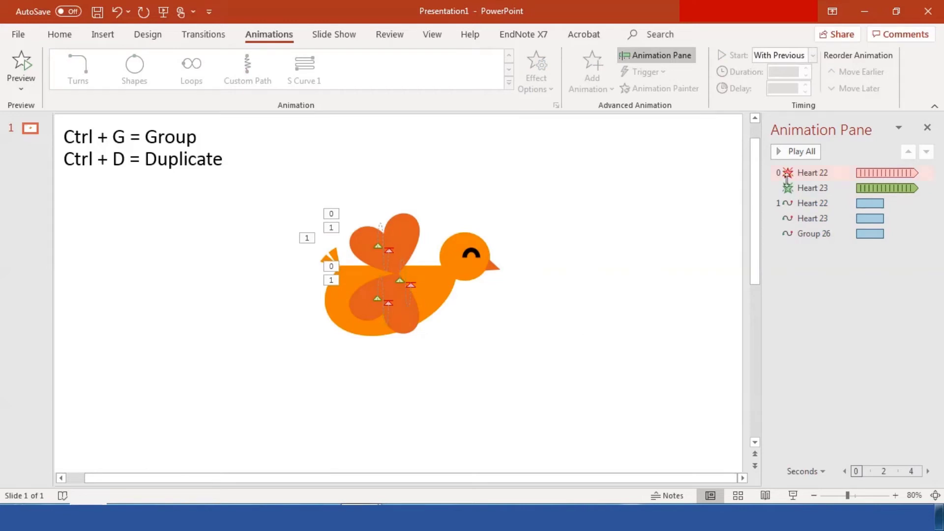
pyautogui.click(793, 203)
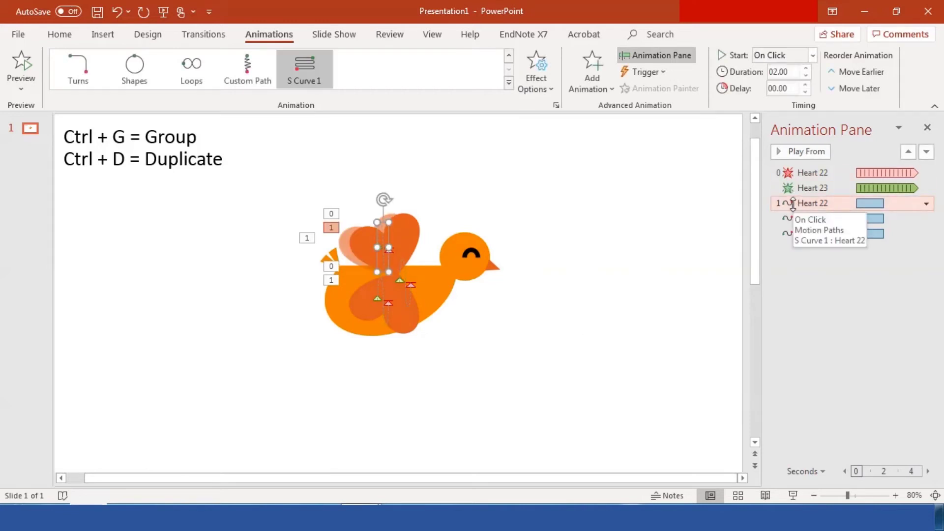
pyautogui.keyDown('shift'); pyautogui.click(793, 233); pyautogui.keyUp('shift')
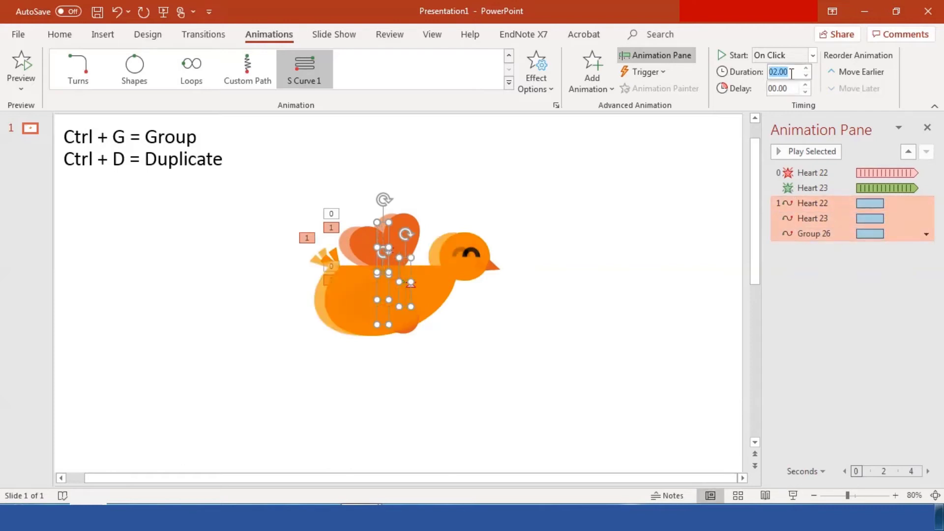
pyautogui.write('4')
pyautogui.press('Return')
pyautogui.click(813, 55)
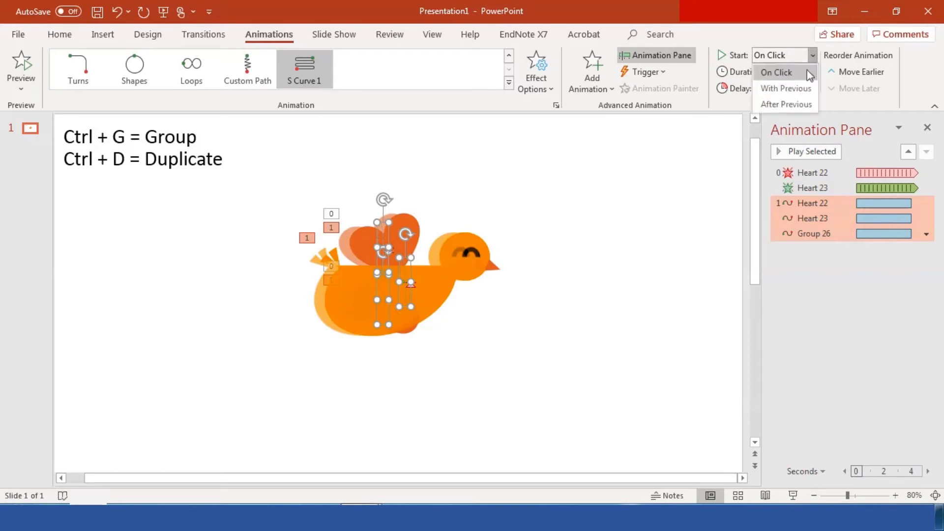
pyautogui.click(804, 88)
pyautogui.click(662, 246)
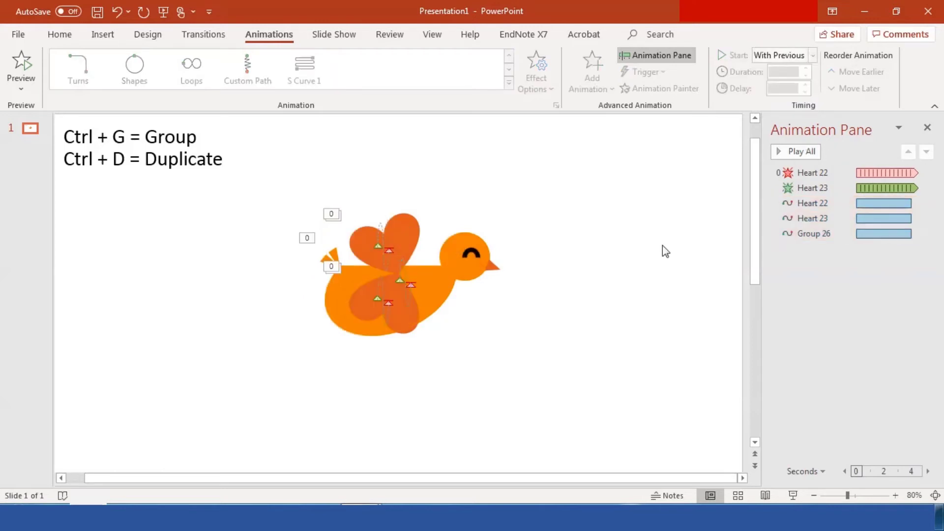
pyautogui.click(813, 495)
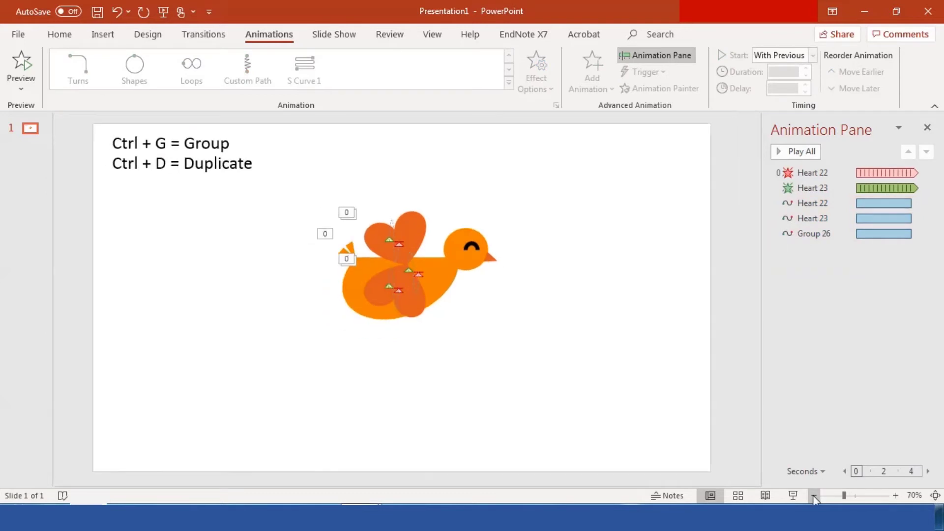
# Nudge the whole bird with its wings slightly using the arrow keys.
pyautogui.moveTo(291, 190); pyautogui.dragTo(618, 406)
pyautogui.press('Down')
pyautogui.press('Down')
pyautogui.press('Down')
pyautogui.press('Down')
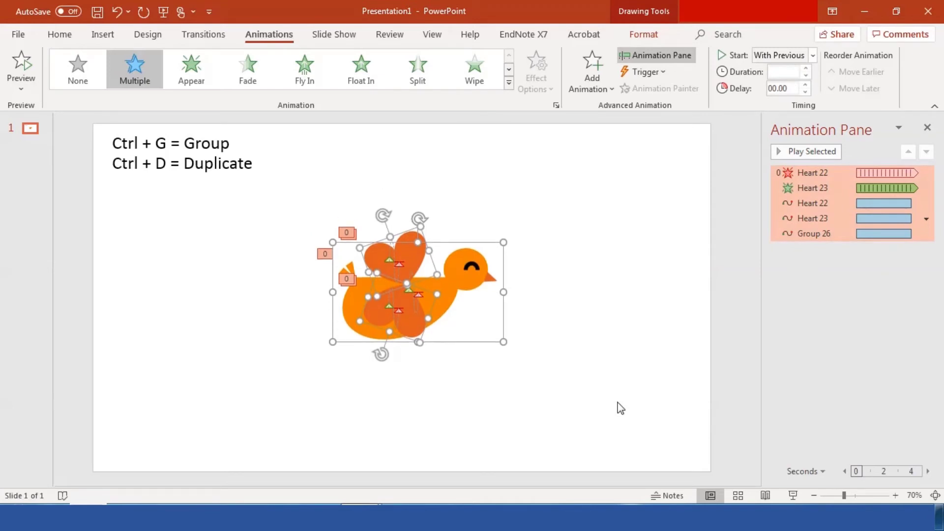
pyautogui.press('Up')
pyautogui.click(635, 343)
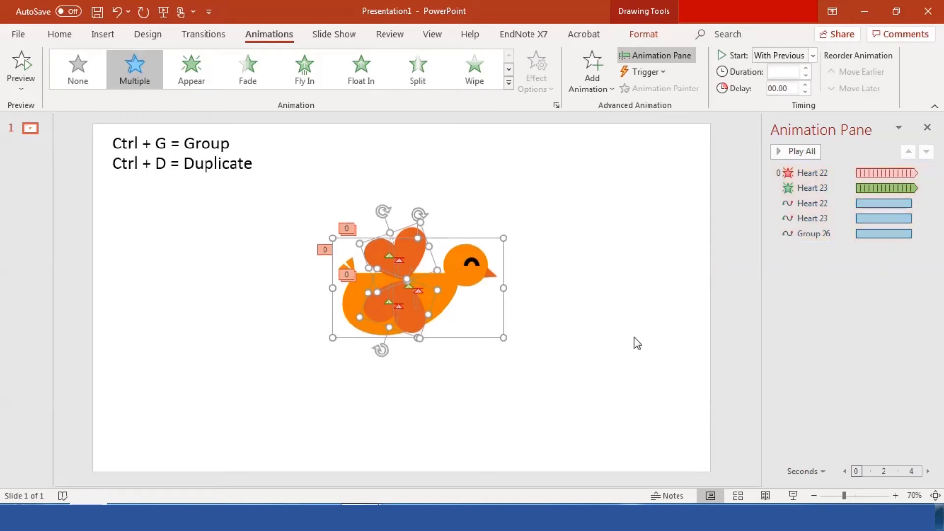
# Delete the Group and Duplicate shortcut reminder text box from the slide.
pyautogui.click(166, 147)
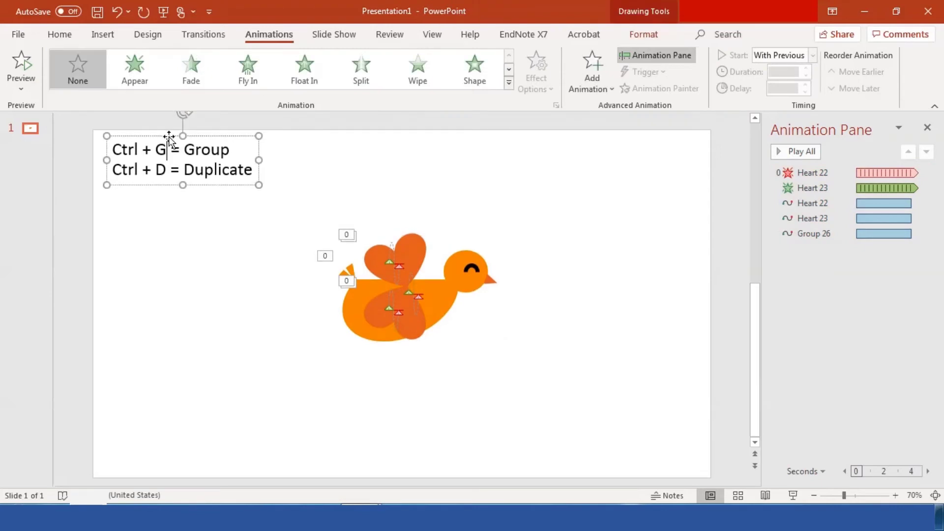
pyautogui.click(168, 136)
pyautogui.press('Delete')
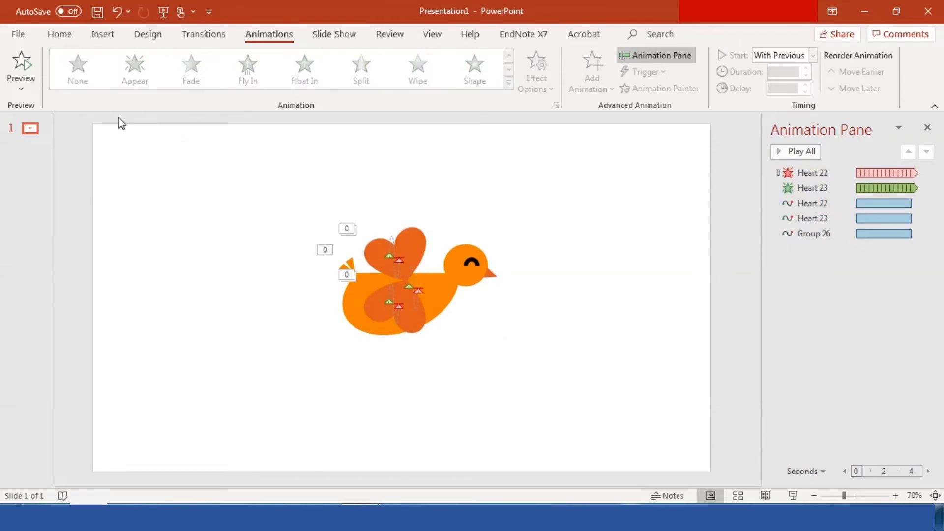
pyautogui.click(103, 34)
# Draw a blue Cloud shape from the Insert Shapes gallery.
pyautogui.click(63, 35)
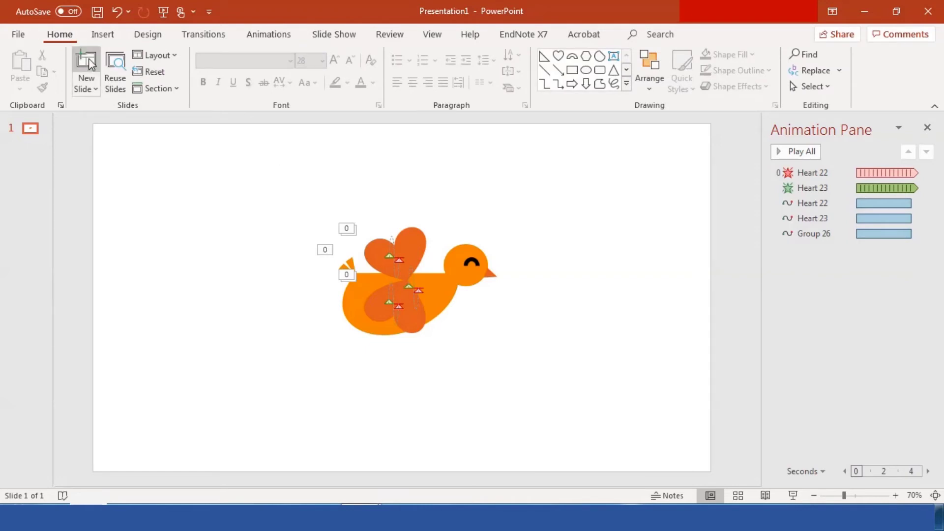
pyautogui.click(95, 37)
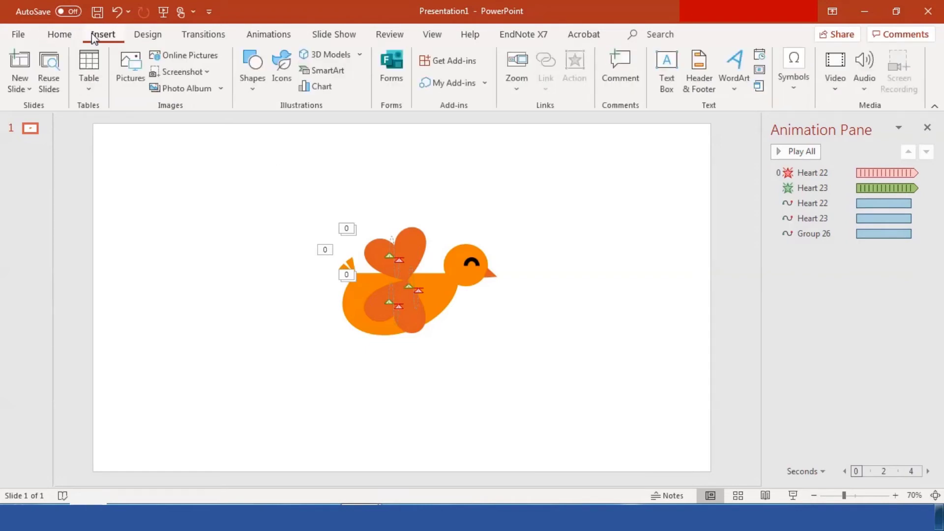
pyautogui.click(254, 84)
pyautogui.click(382, 287)
pyautogui.moveTo(564, 153); pyautogui.dragTo(680, 230)
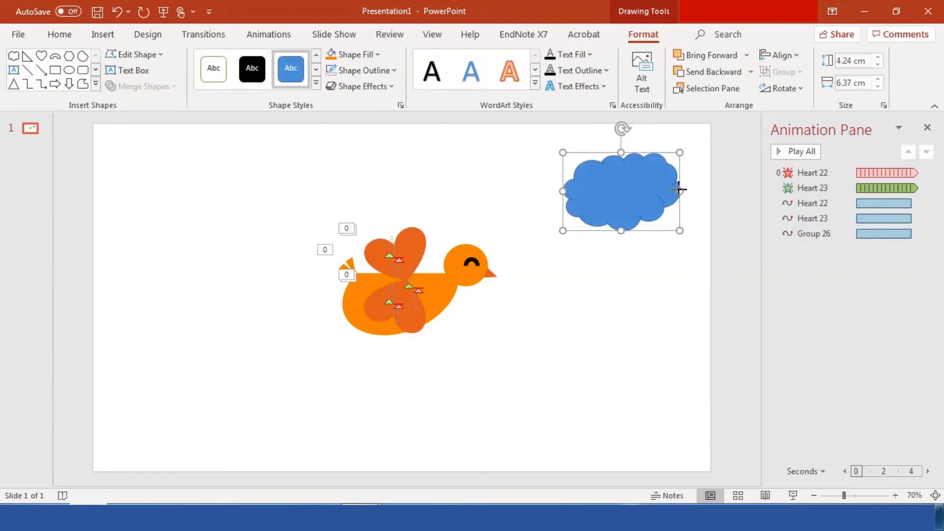
# Narrow and slightly tilt the cloud, move it to the top-left corner and enlarge it.
pyautogui.moveTo(680, 189); pyautogui.dragTo(463, 165)
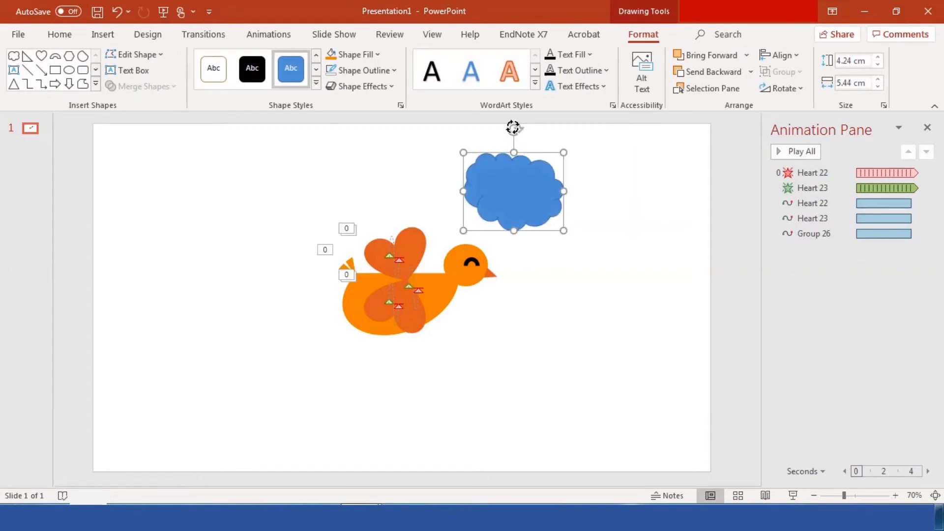
pyautogui.moveTo(513, 127); pyautogui.dragTo(493, 133)
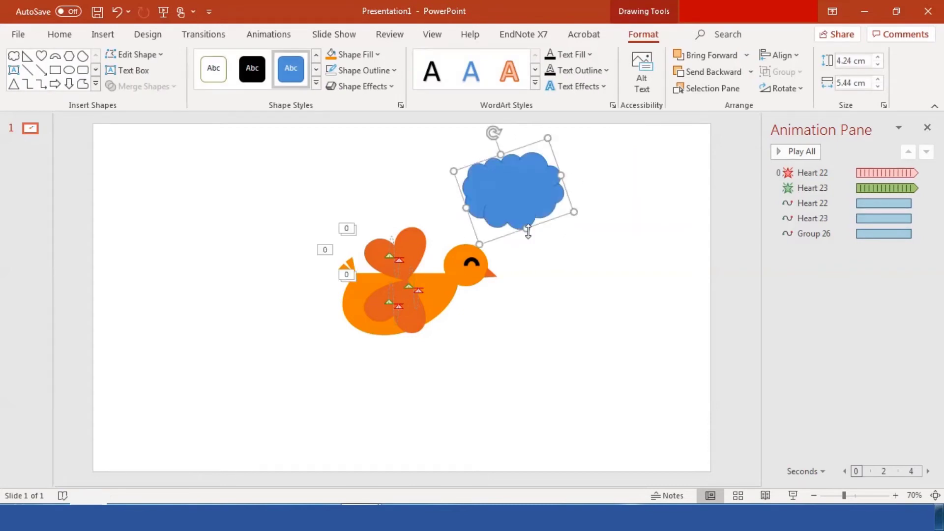
pyautogui.moveTo(528, 231); pyautogui.dragTo(520, 212)
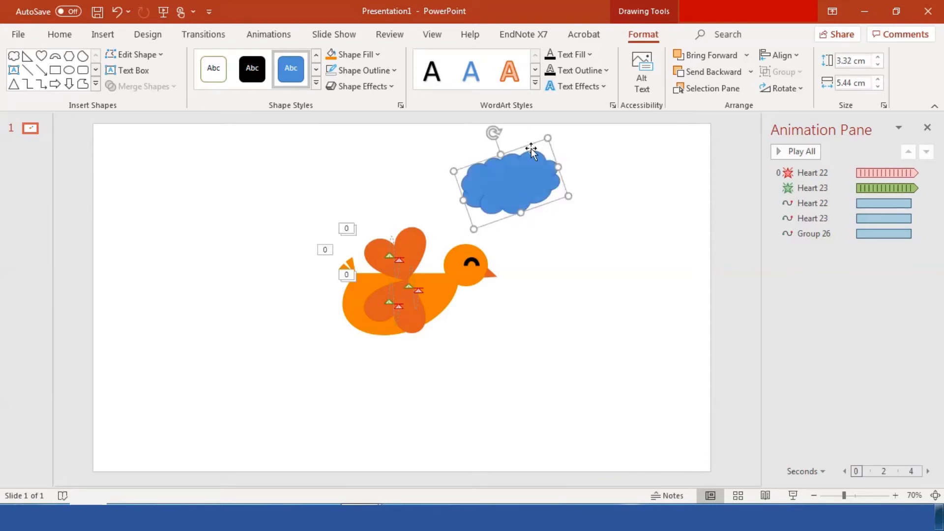
pyautogui.moveTo(492, 131); pyautogui.dragTo(503, 130)
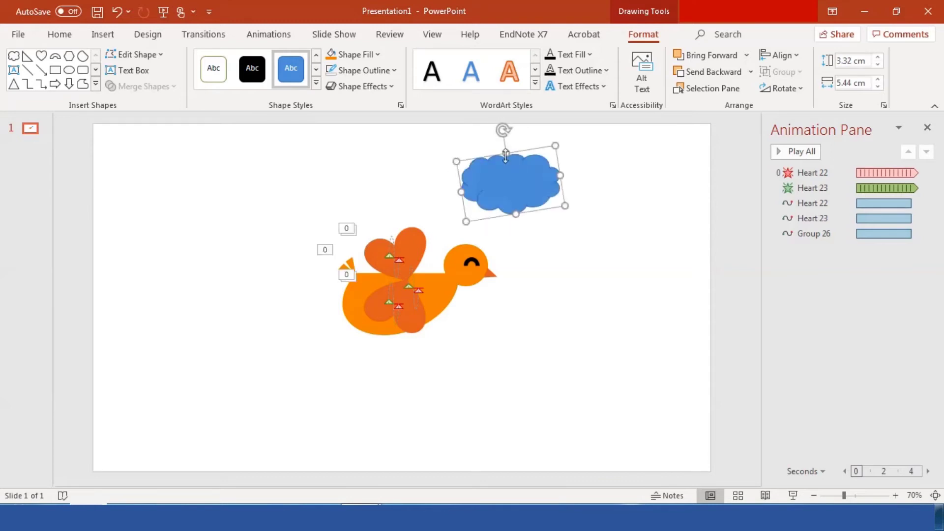
pyautogui.moveTo(509, 186); pyautogui.dragTo(149, 176)
pyautogui.click(152, 189)
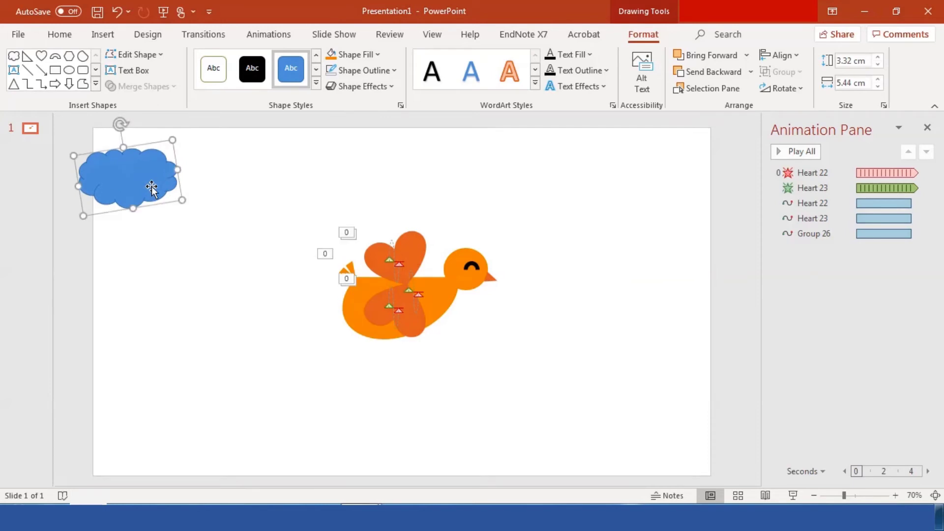
pyautogui.moveTo(181, 201); pyautogui.dragTo(209, 212)
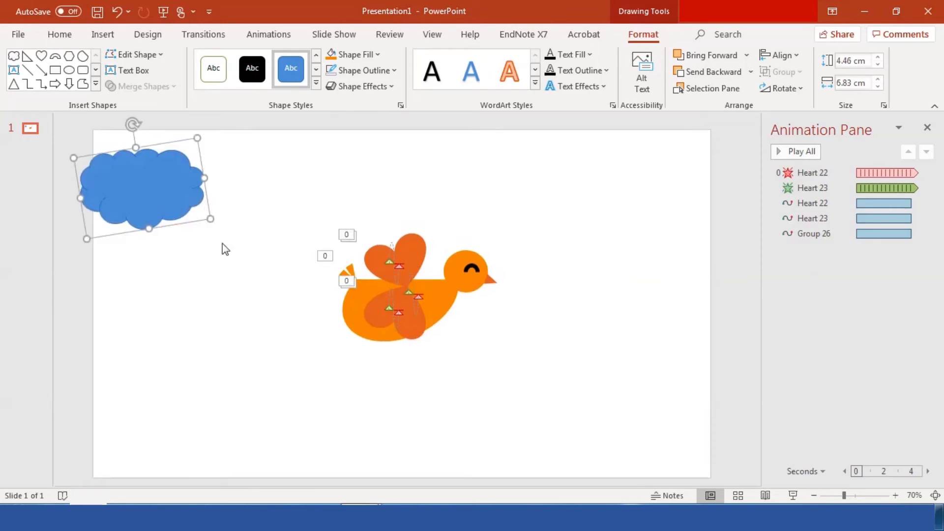
# Ctrl-drag a copy of the cloud to the bottom-left, widen it and straighten it upright.
pyautogui.click(224, 249)
pyautogui.click(176, 172)
pyautogui.moveTo(176, 179); pyautogui.dragTo(248, 439)
pyautogui.moveTo(182, 406); pyautogui.dragTo(177, 434)
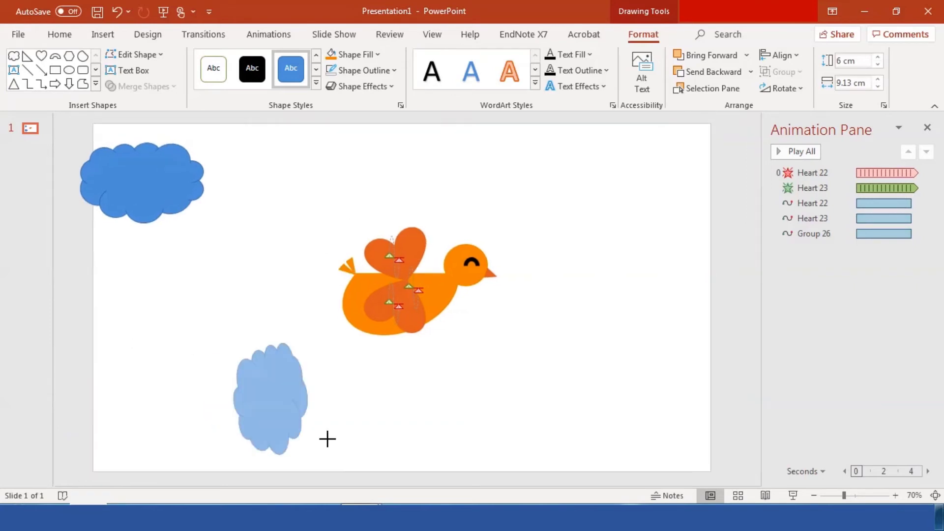
pyautogui.moveTo(327, 438); pyautogui.dragTo(381, 442)
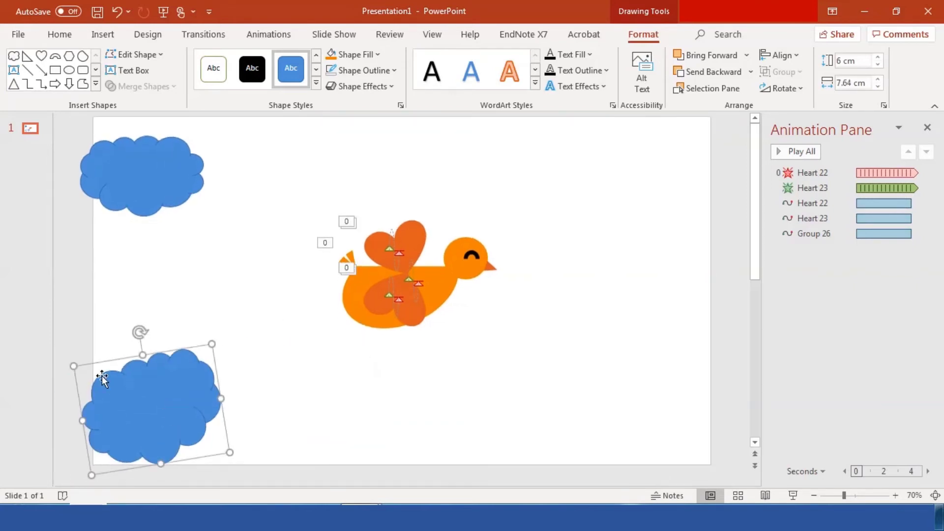
pyautogui.moveTo(140, 332); pyautogui.dragTo(151, 337)
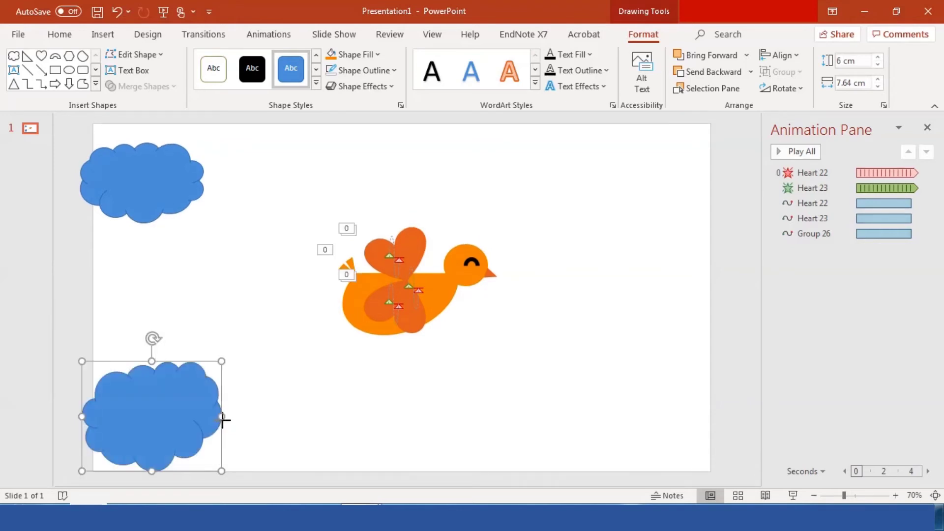
pyautogui.moveTo(221, 417)
pyautogui.mouseDown()
pyautogui.moveTo(257, 422)
pyautogui.moveTo(232, 414)
pyautogui.mouseUp()
pyautogui.click(288, 405)
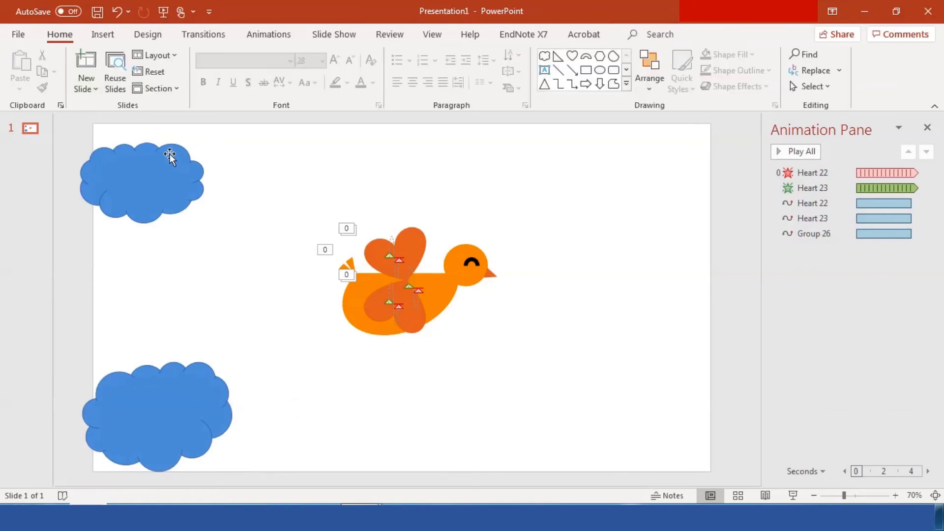
# Shift both clouds further left, with the view zoomed out to 60%.
pyautogui.moveTo(173, 154); pyautogui.dragTo(150, 154)
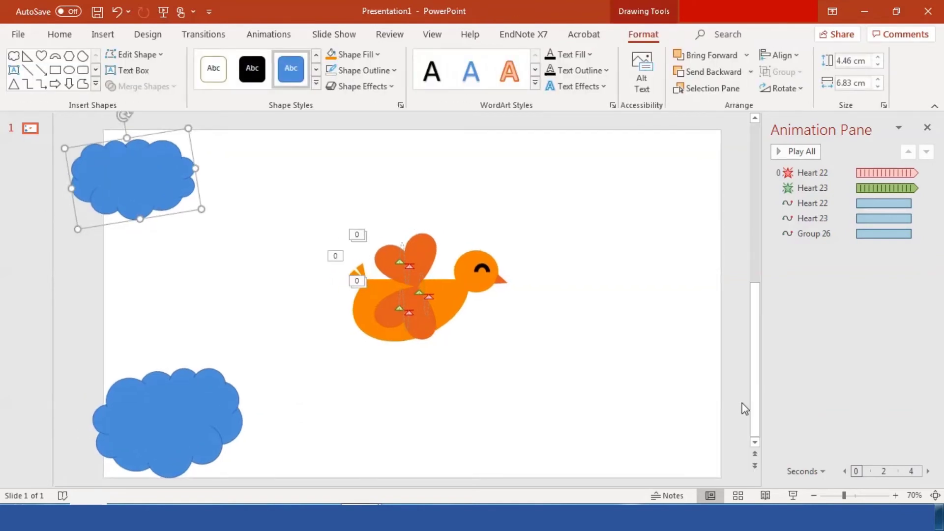
pyautogui.click(814, 495)
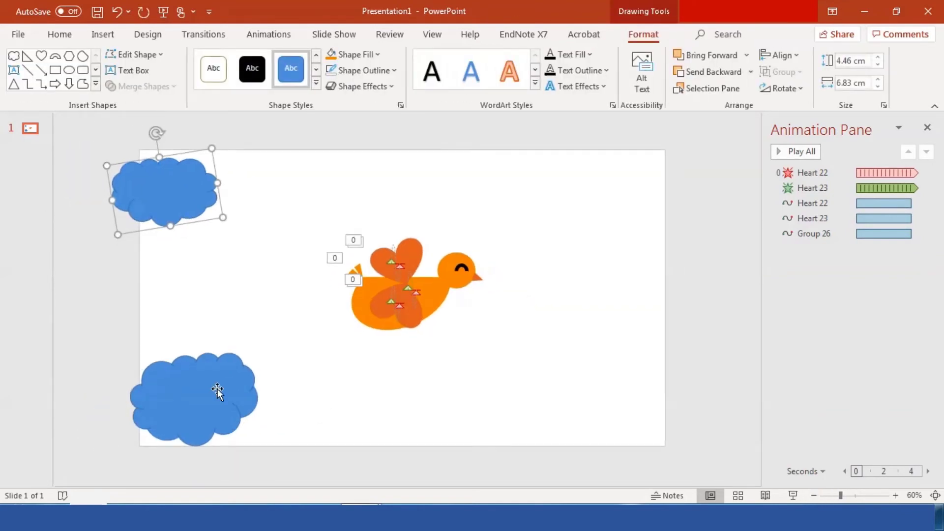
pyautogui.moveTo(217, 391); pyautogui.dragTo(183, 400)
pyautogui.click(371, 360)
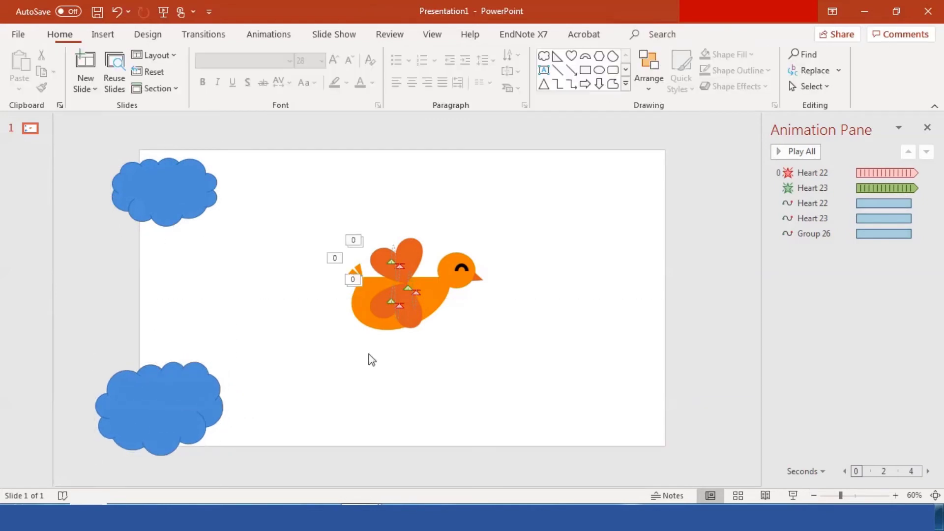
# Open Format Background and fill the slide with Blue, Accent 1, Lighter 60%.
pyautogui.rightClick(302, 375)
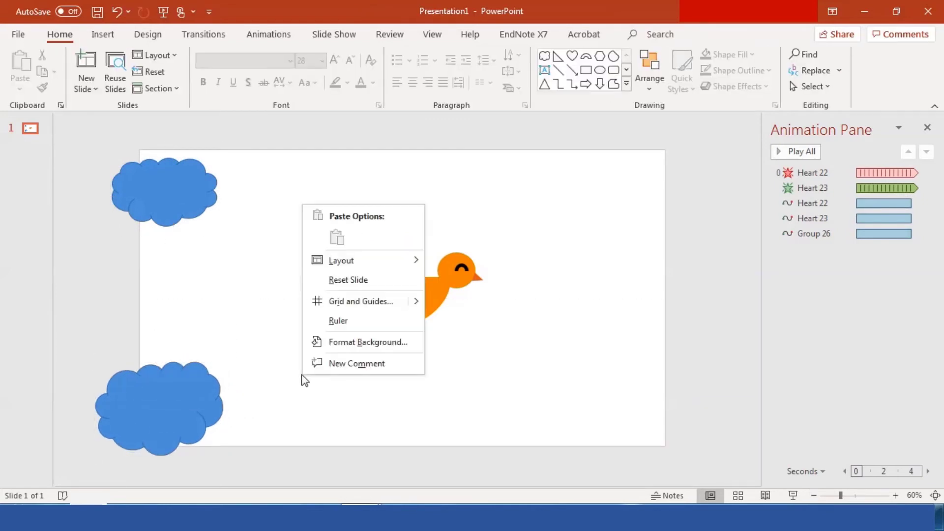
pyautogui.click(366, 343)
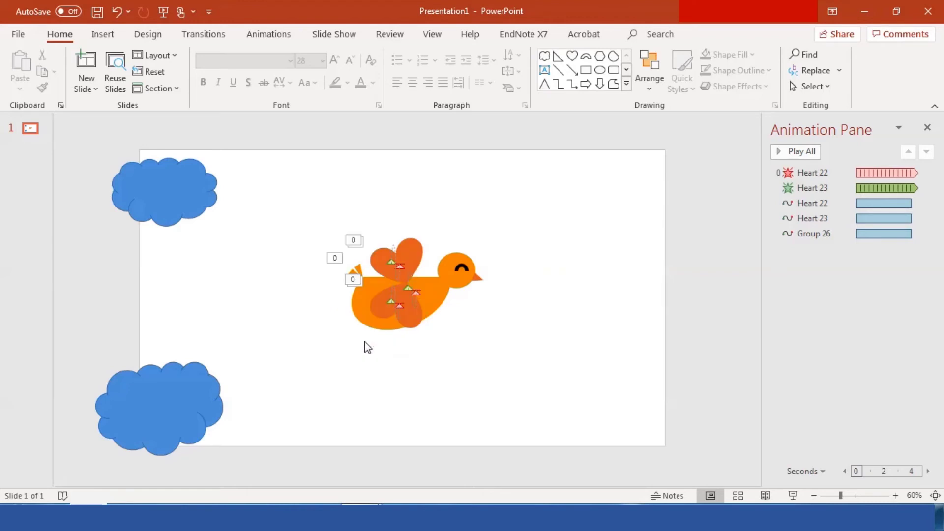
pyautogui.click(906, 294)
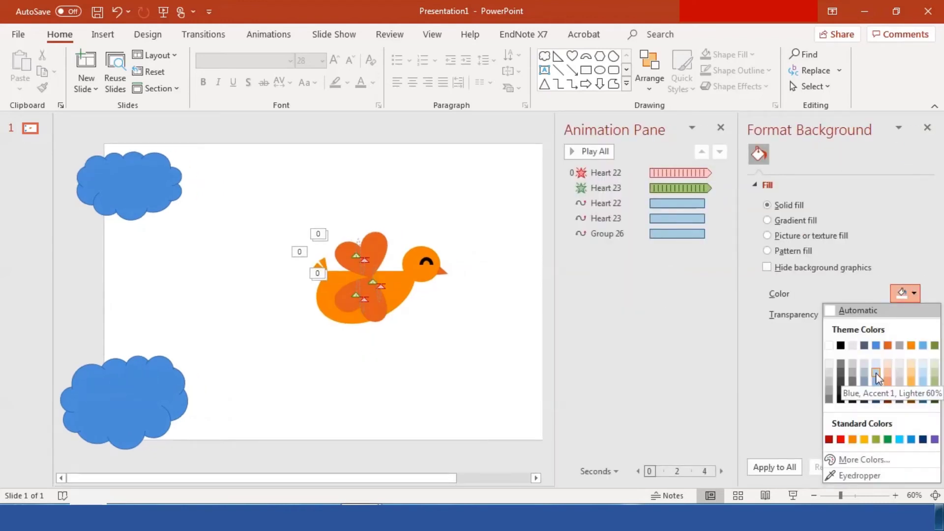
pyautogui.click(876, 373)
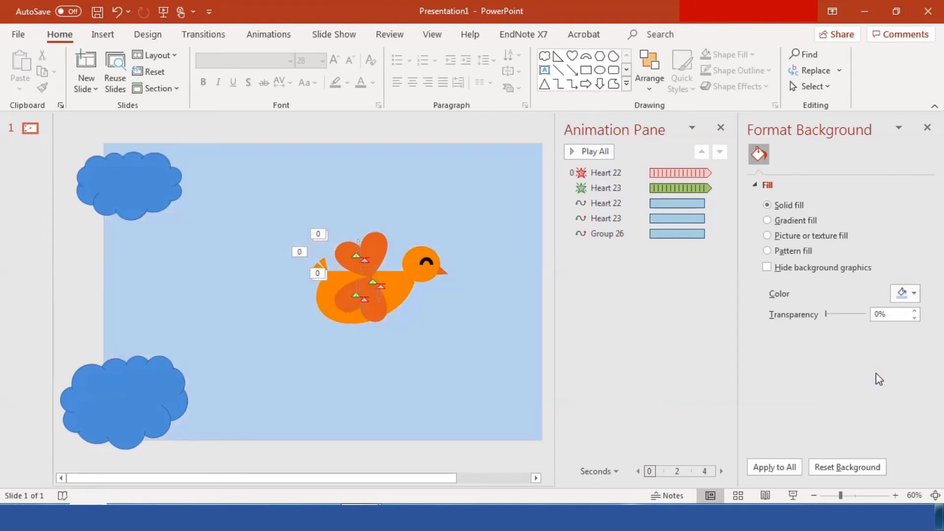
# Compare other blues, settle on Blue, Accent 5, Lighter 40%, and close the pane.
pyautogui.click(915, 294)
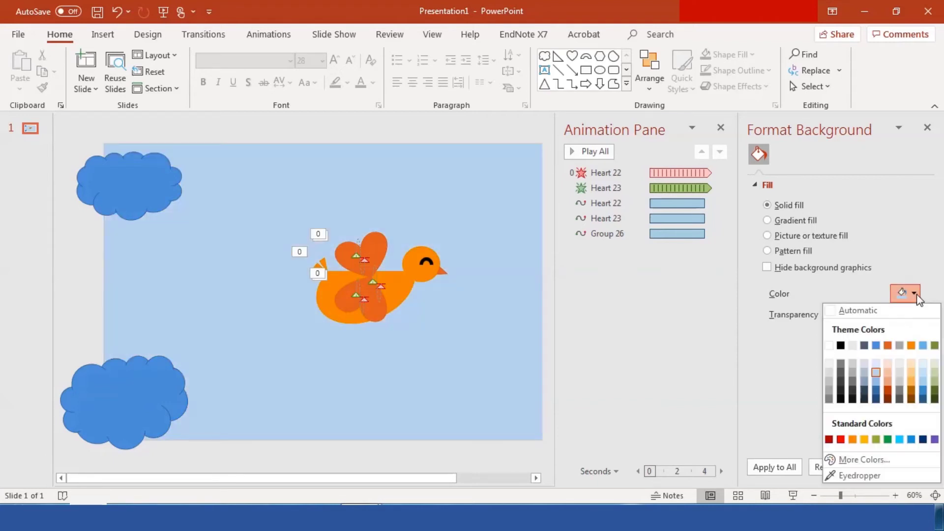
pyautogui.click(924, 372)
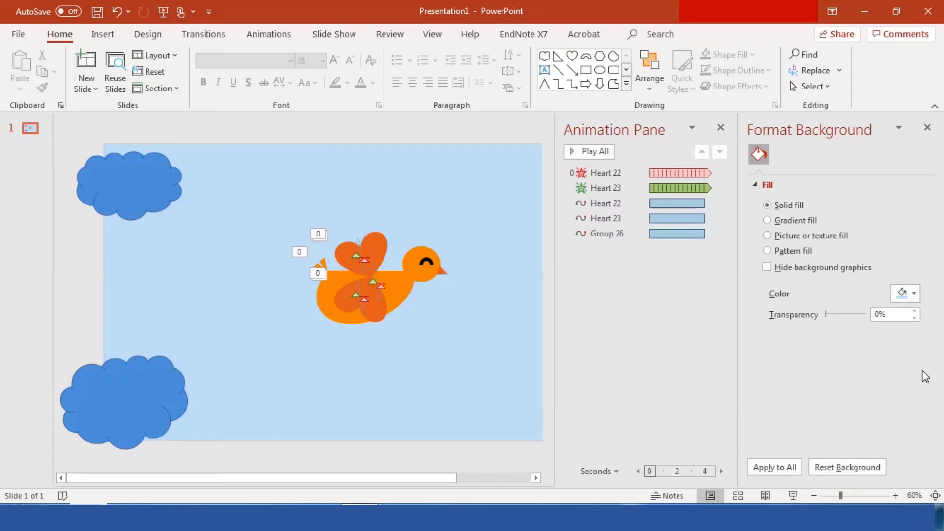
pyautogui.click(914, 294)
pyautogui.click(923, 384)
pyautogui.click(914, 296)
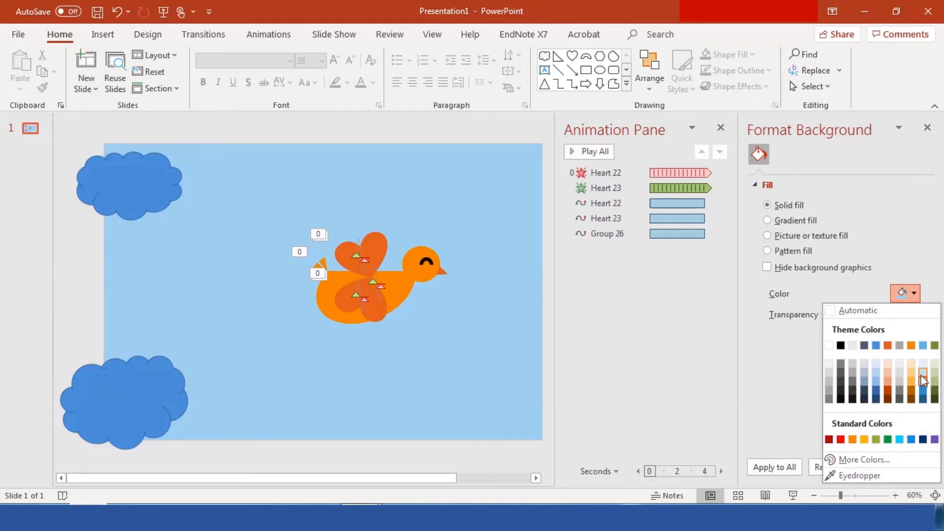
pyautogui.click(924, 345)
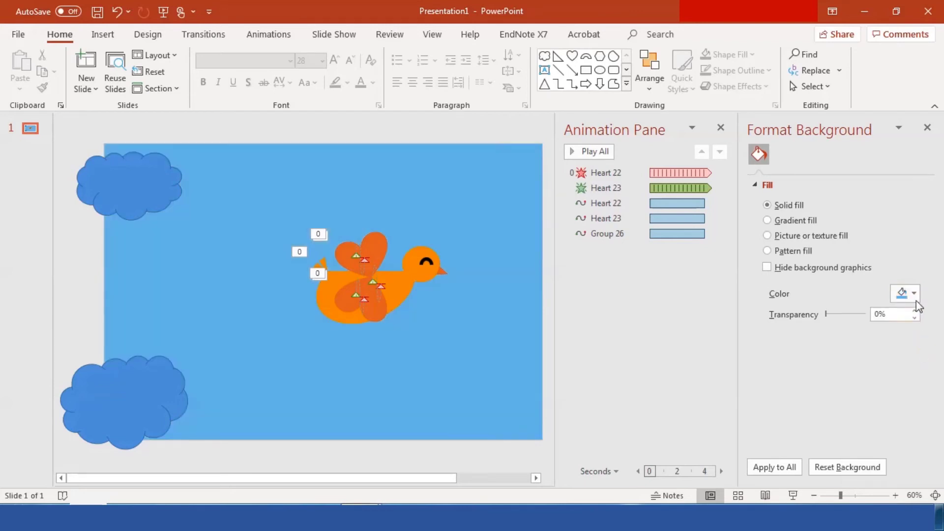
pyautogui.click(916, 301)
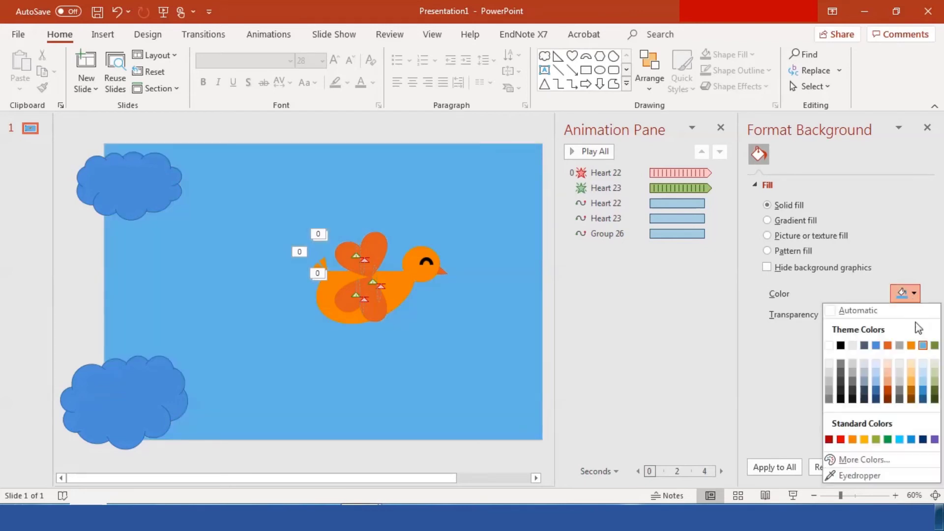
pyautogui.click(923, 382)
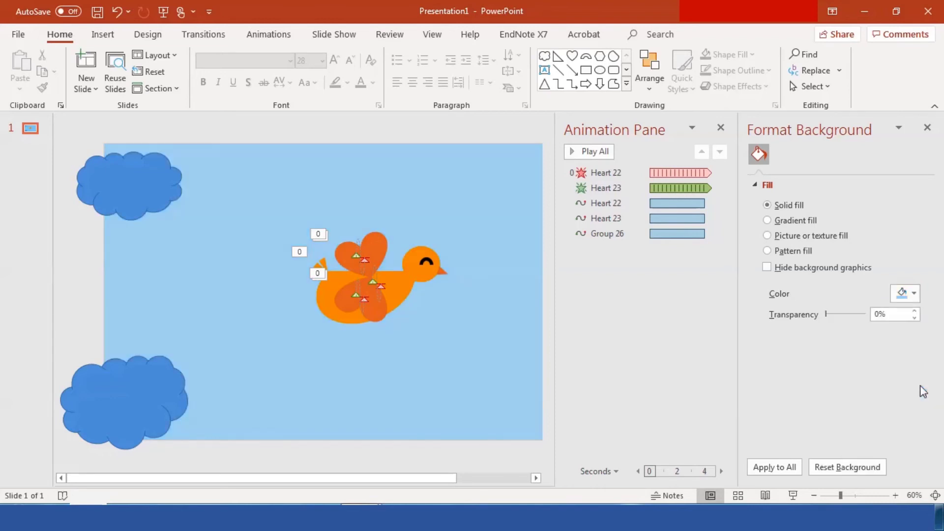
pyautogui.click(934, 129)
# Fill both clouds with white.
pyautogui.click(166, 189)
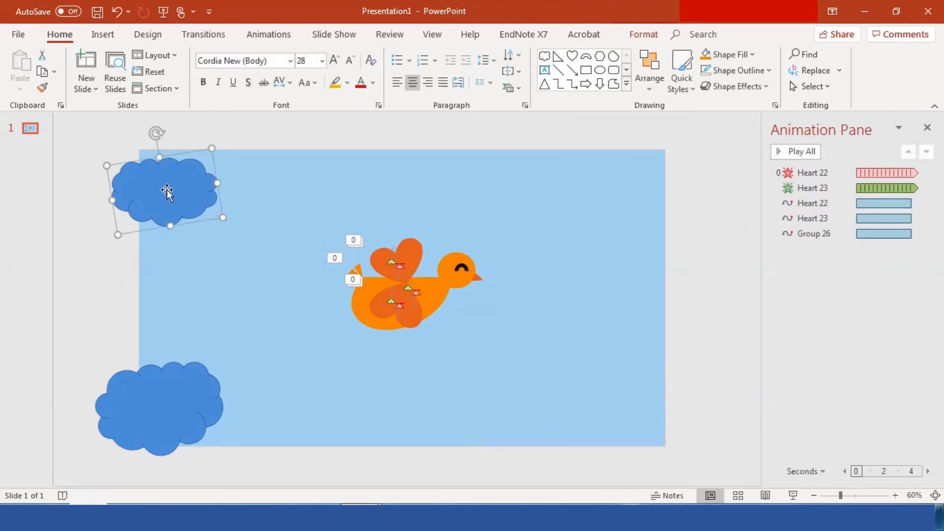
pyautogui.keyDown('shift'); pyautogui.click(157, 387); pyautogui.keyUp('shift')
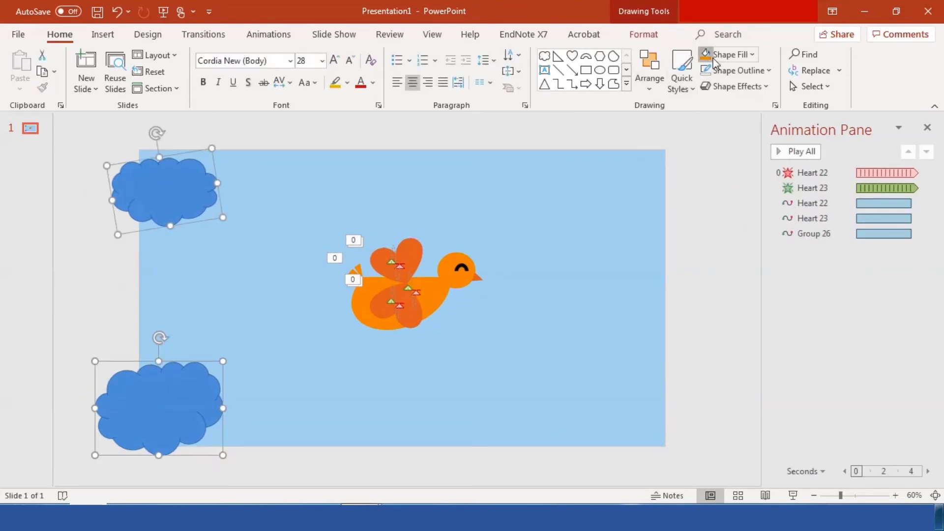
pyautogui.click(725, 54)
pyautogui.click(752, 55)
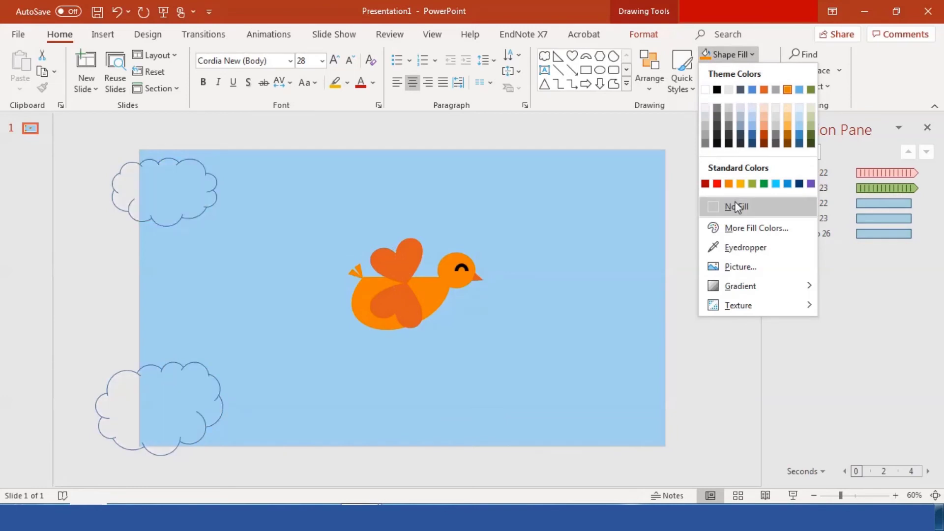
pyautogui.click(705, 89)
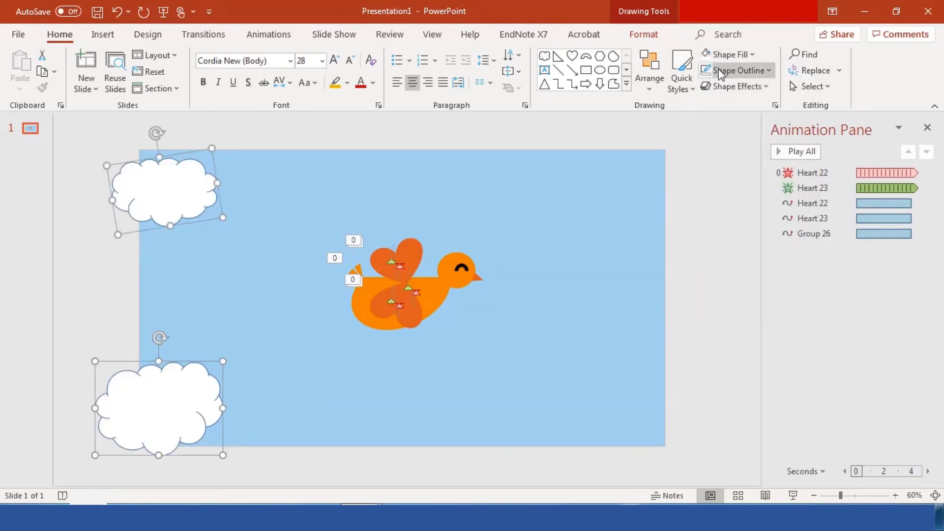
# Give both clouds a Blue, Accent 5 outline.
pyautogui.click(719, 69)
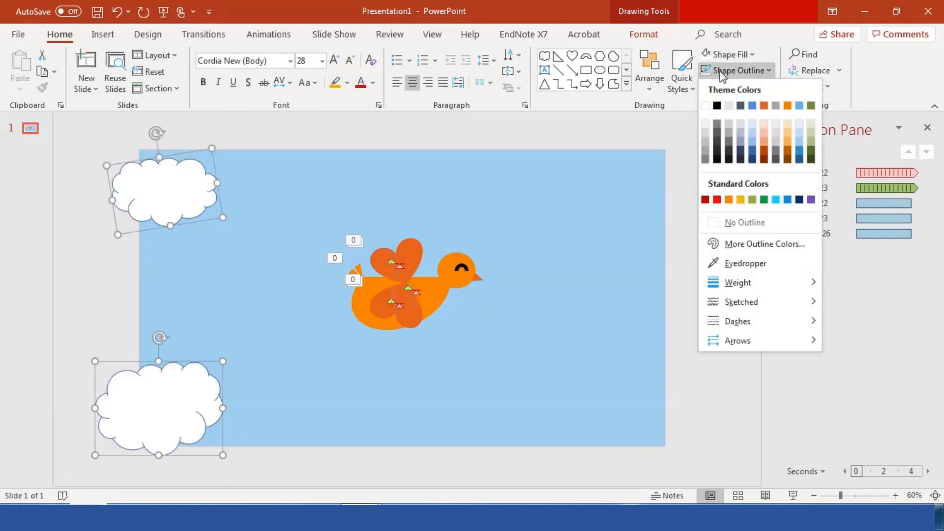
pyautogui.click(799, 105)
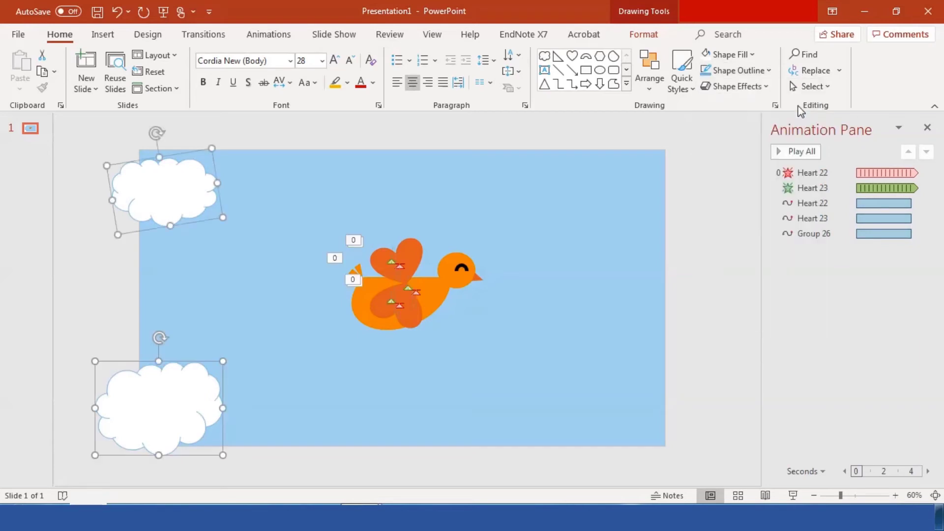
pyautogui.click(729, 72)
pyautogui.click(754, 105)
pyautogui.click(606, 259)
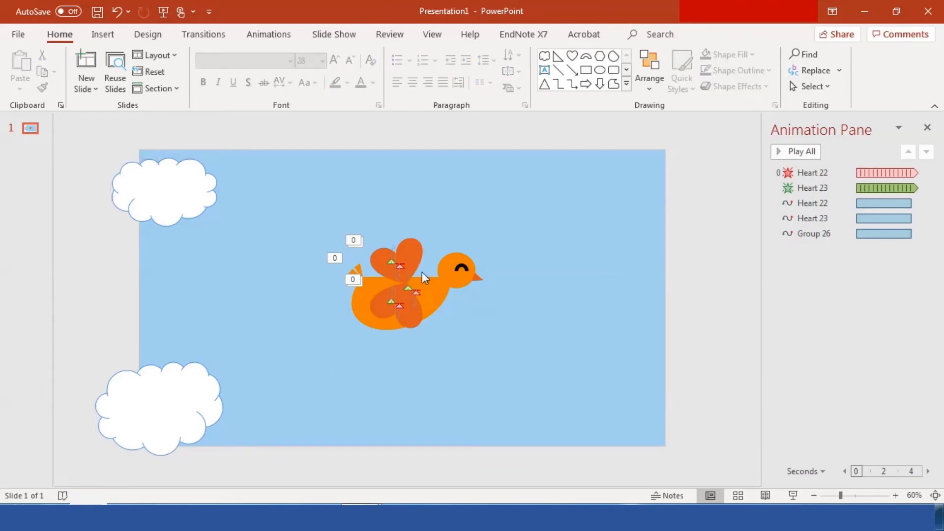
# Remove the outline from both clouds, leaving them selected.
pyautogui.click(191, 391)
pyautogui.keyDown('shift'); pyautogui.click(188, 201); pyautogui.keyUp('shift')
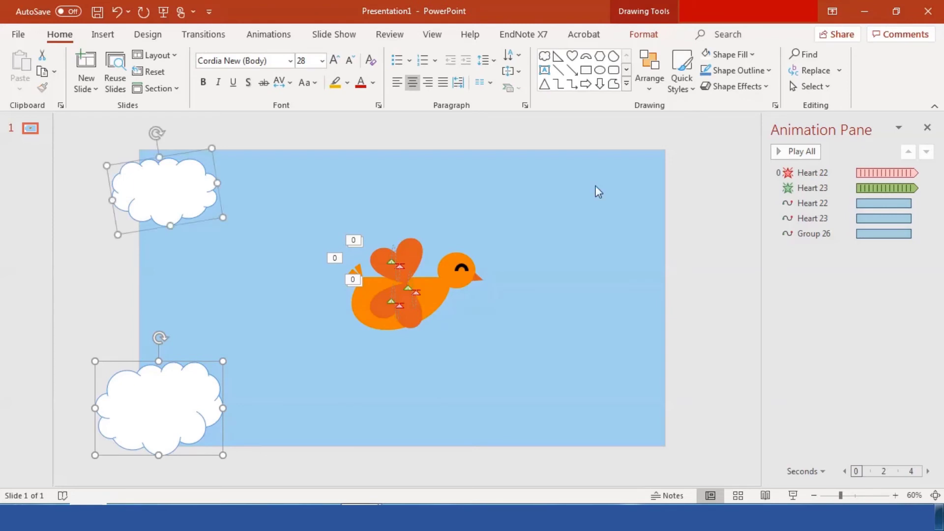
pyautogui.click(735, 71)
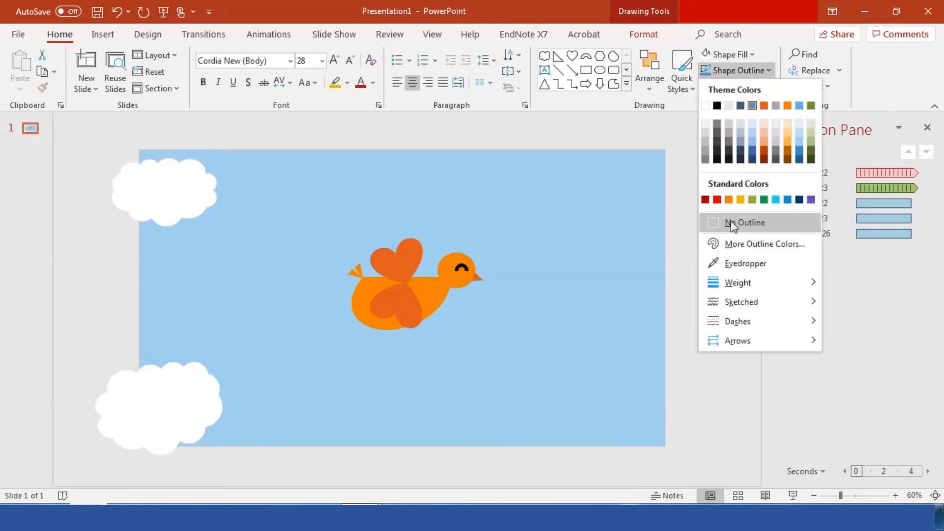
pyautogui.click(746, 221)
pyautogui.click(586, 291)
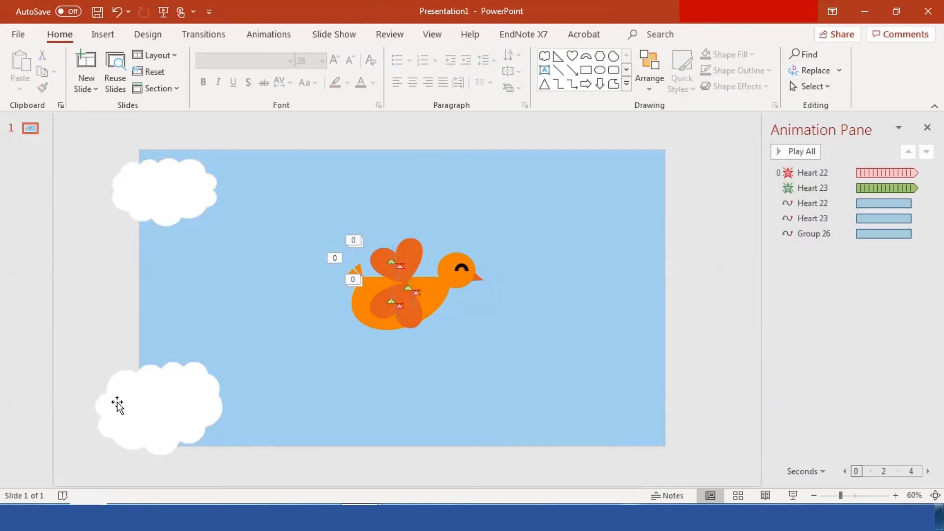
pyautogui.click(158, 403)
pyautogui.keyDown('shift'); pyautogui.click(183, 196); pyautogui.keyUp('shift')
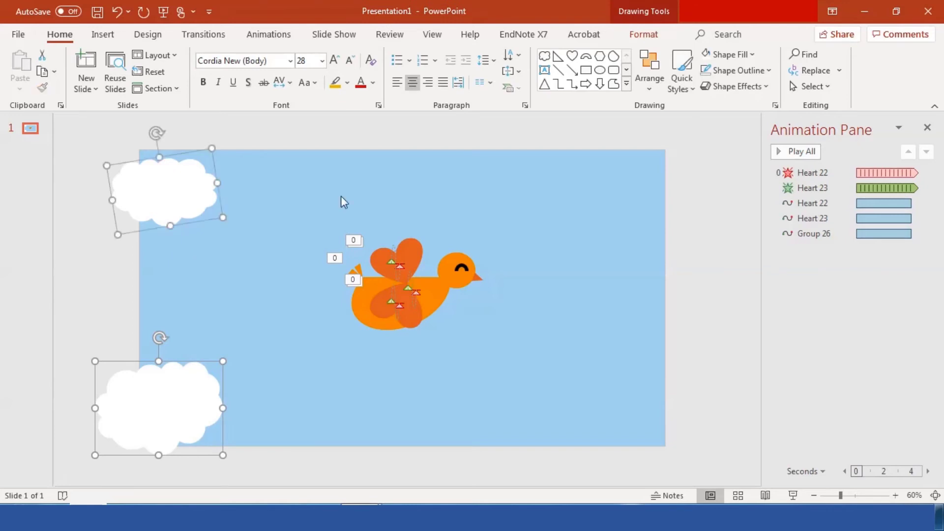
# Apply the Preset 4 shape effect to both selected clouds.
pyautogui.click(733, 87)
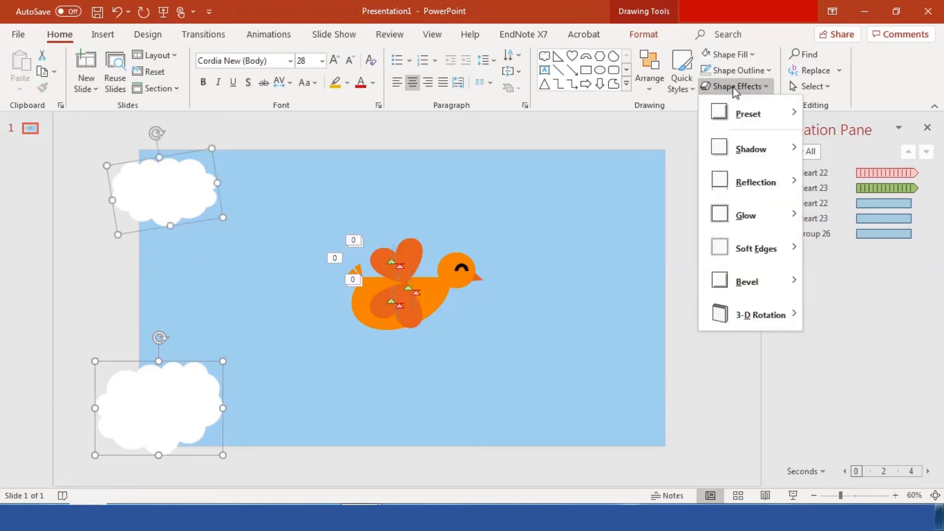
pyautogui.moveTo(737, 106)
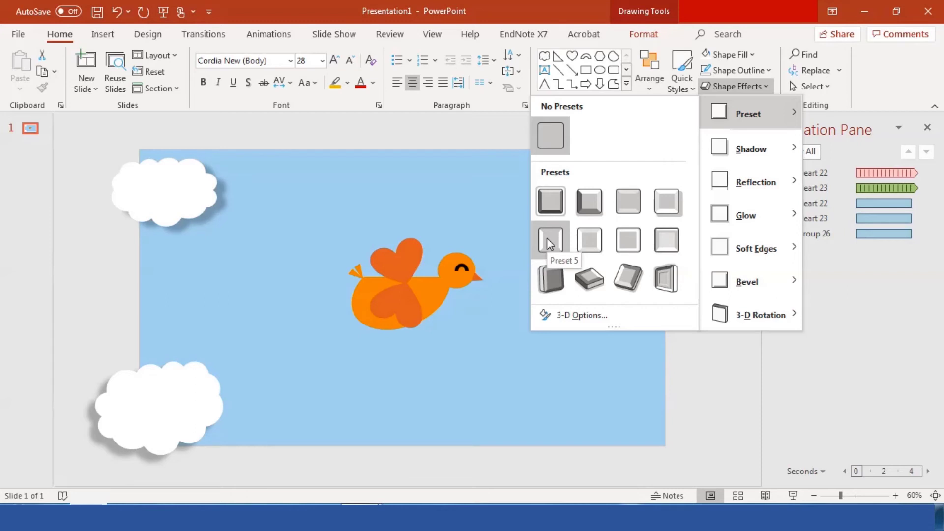
pyautogui.click(665, 196)
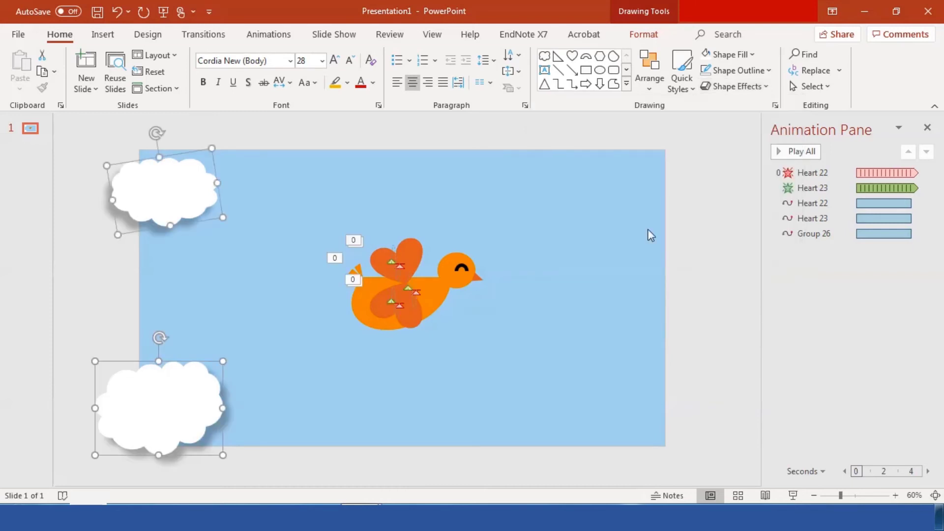
pyautogui.click(575, 351)
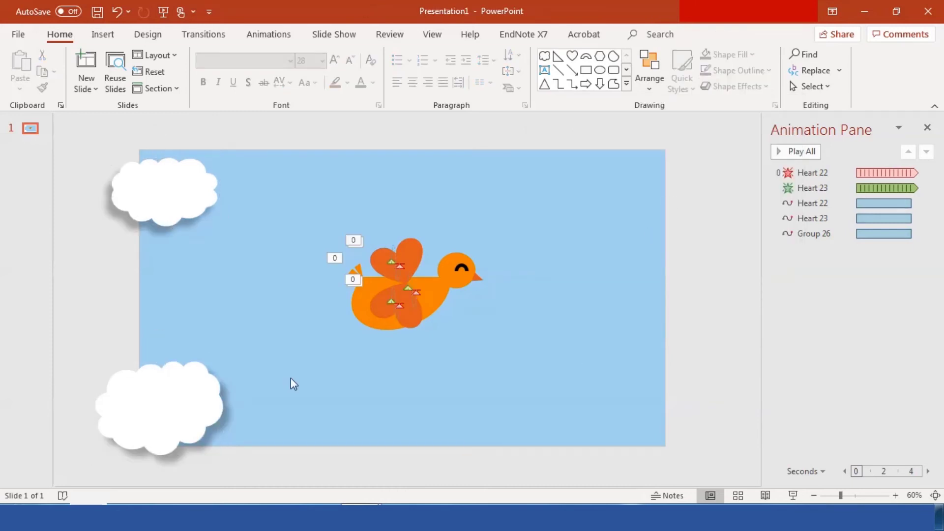
# Remove the preset effect and shadow from the upper cloud, leaving the lower one shadowed.
pyautogui.click(191, 202)
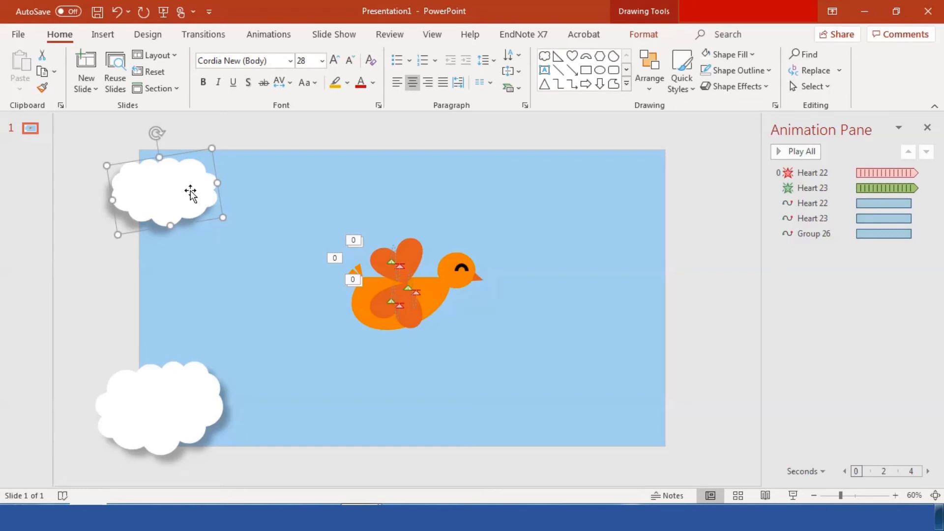
pyautogui.click(735, 86)
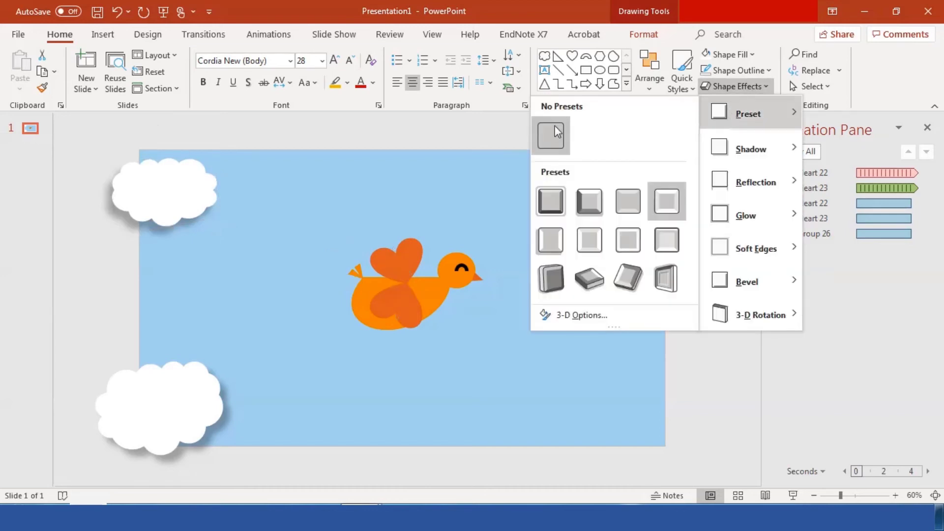
pyautogui.click(556, 131)
pyautogui.click(726, 87)
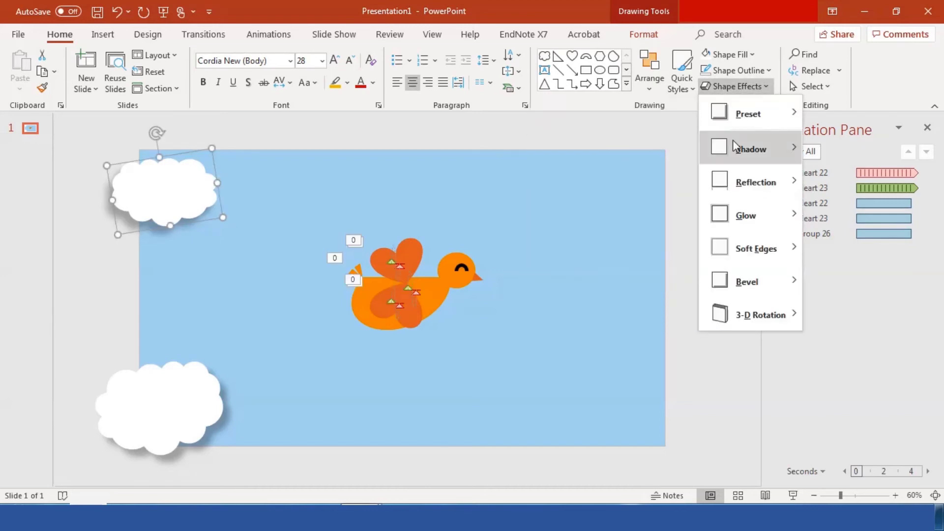
pyautogui.moveTo(737, 148)
pyautogui.click(822, 96)
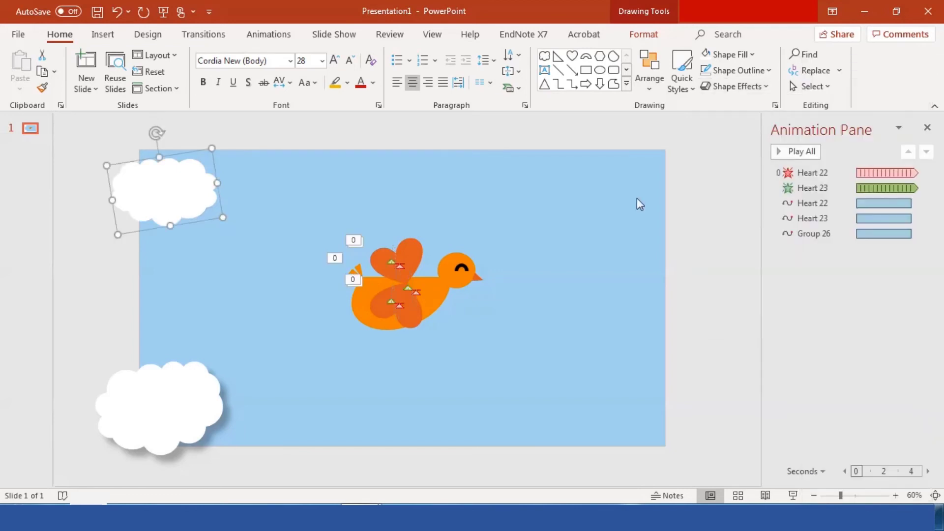
pyautogui.click(636, 197)
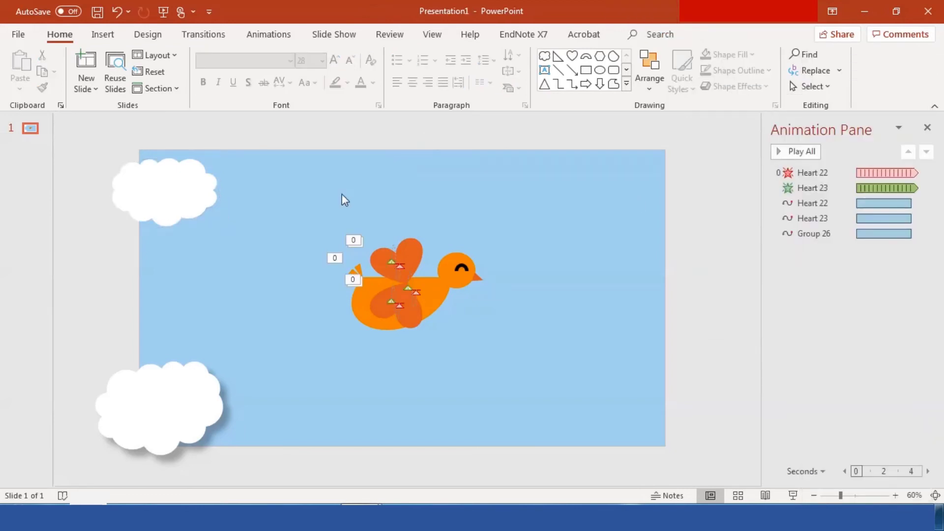
pyautogui.click(191, 381)
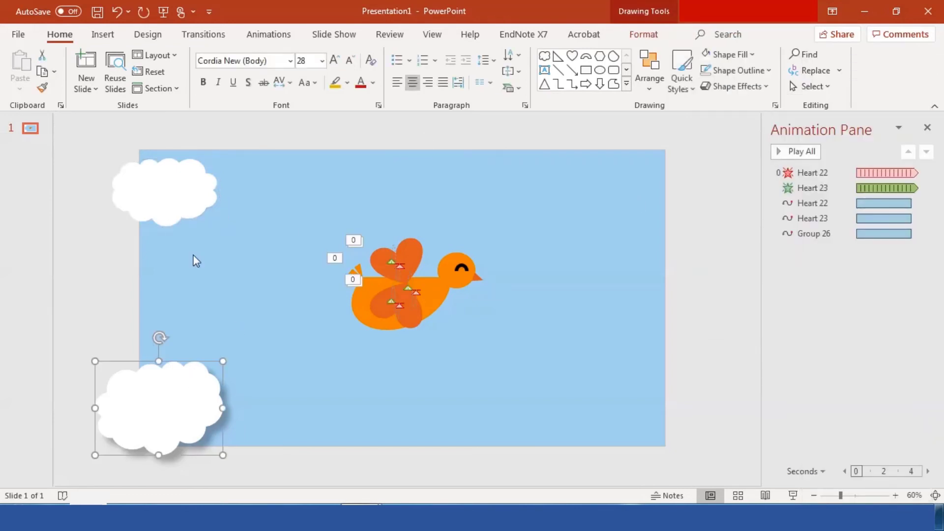